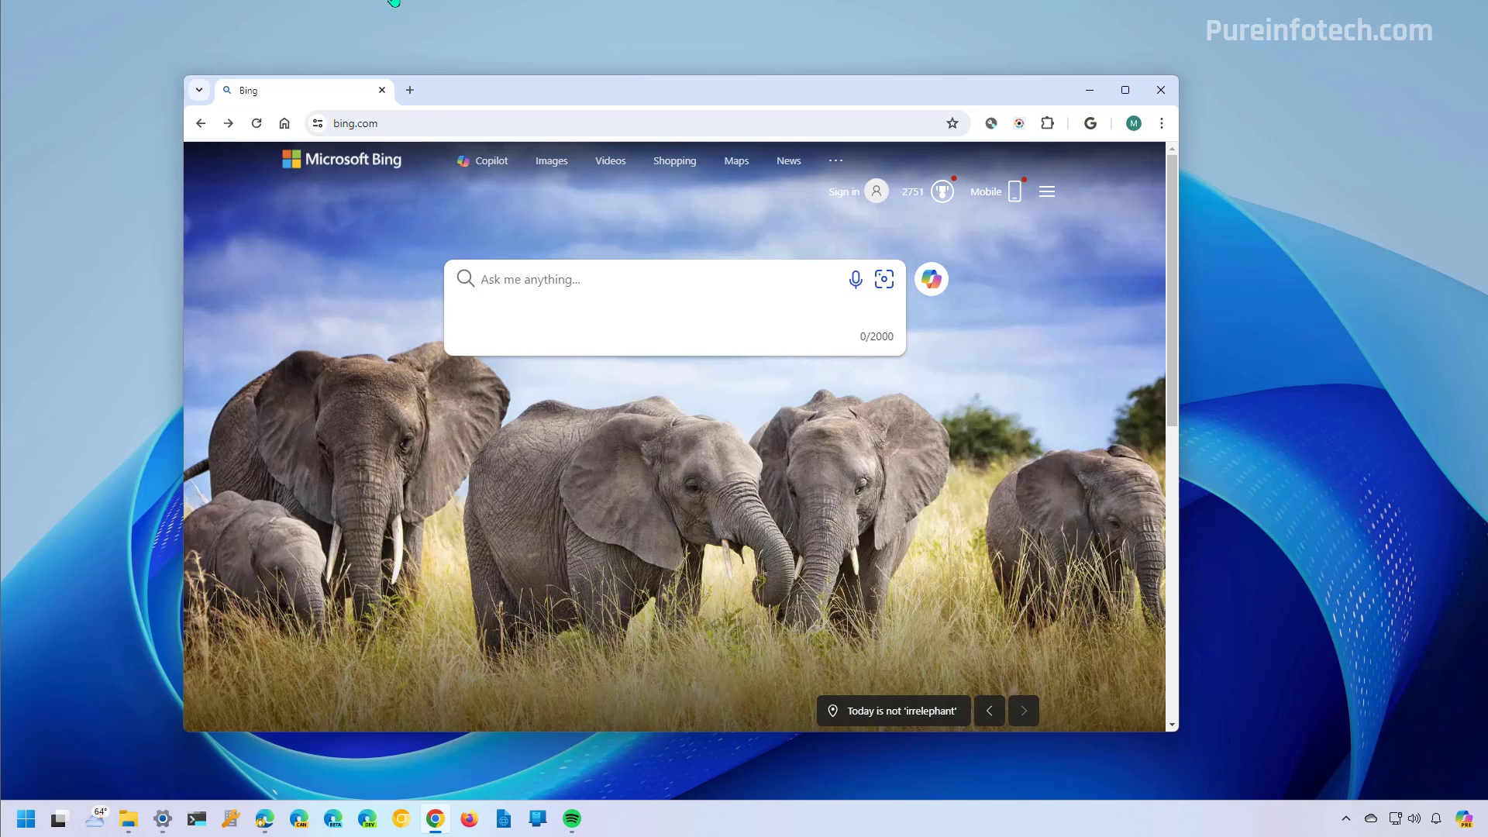
Search Google for 'disable apps on startup windows 11' and scroll the results with their AI Overview.
left_click(438, 125)
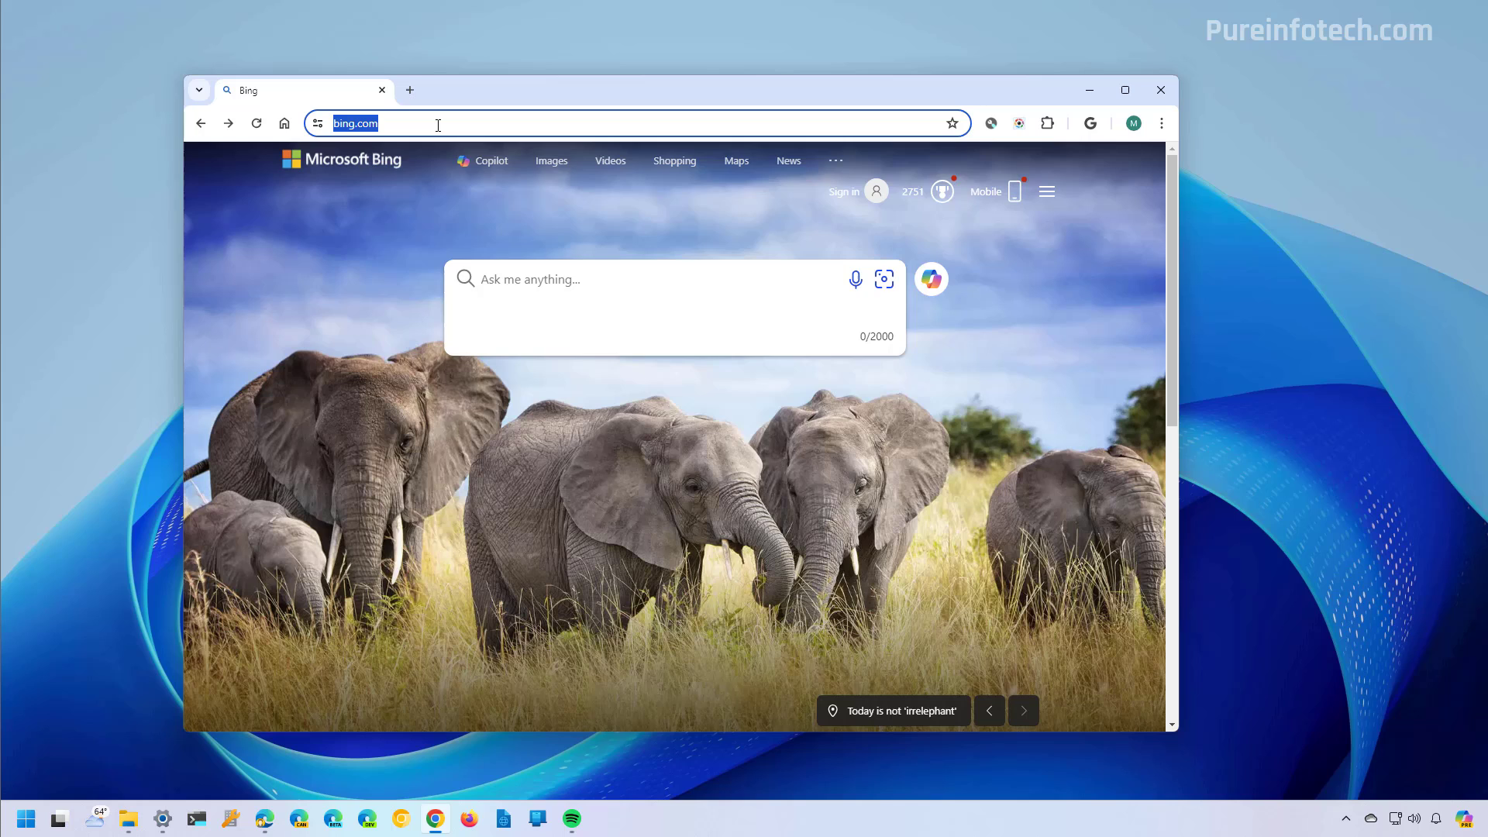
type("g")
key("Return")
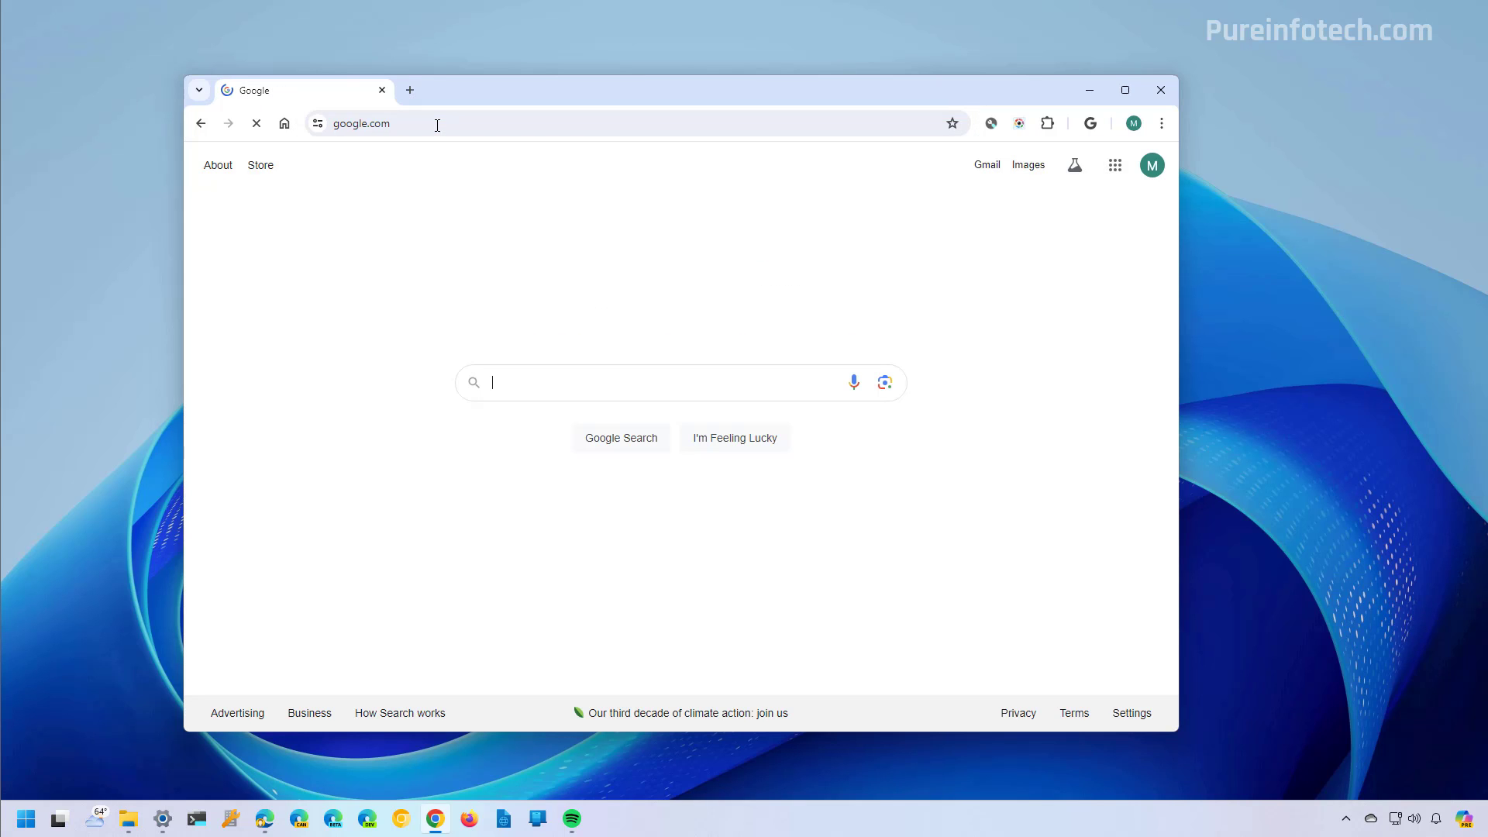
left_click(515, 397)
type("disable apps on startup windows 11")
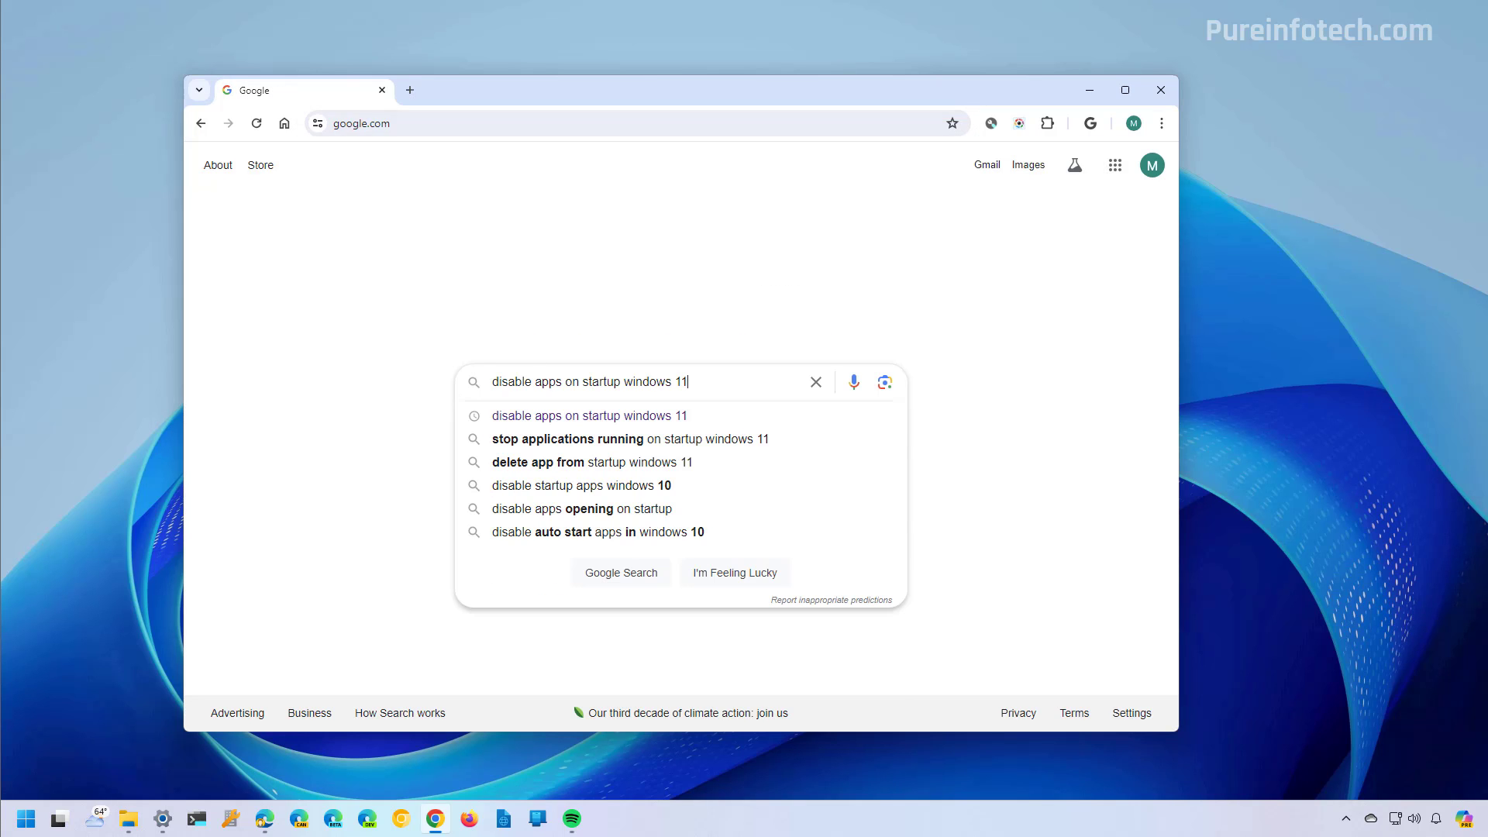
key("Return")
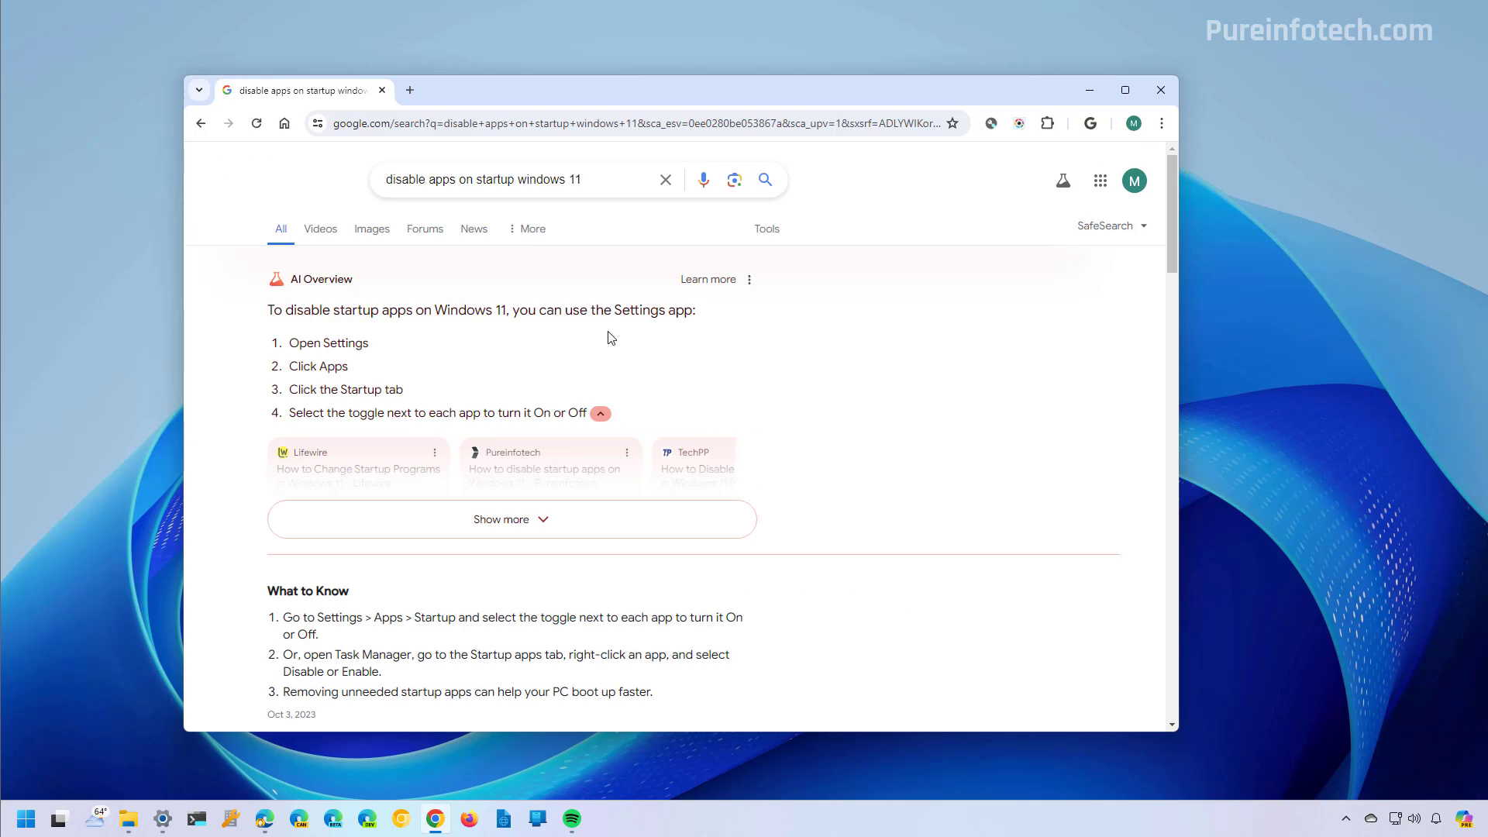
scroll(821, 359, "down", 8)
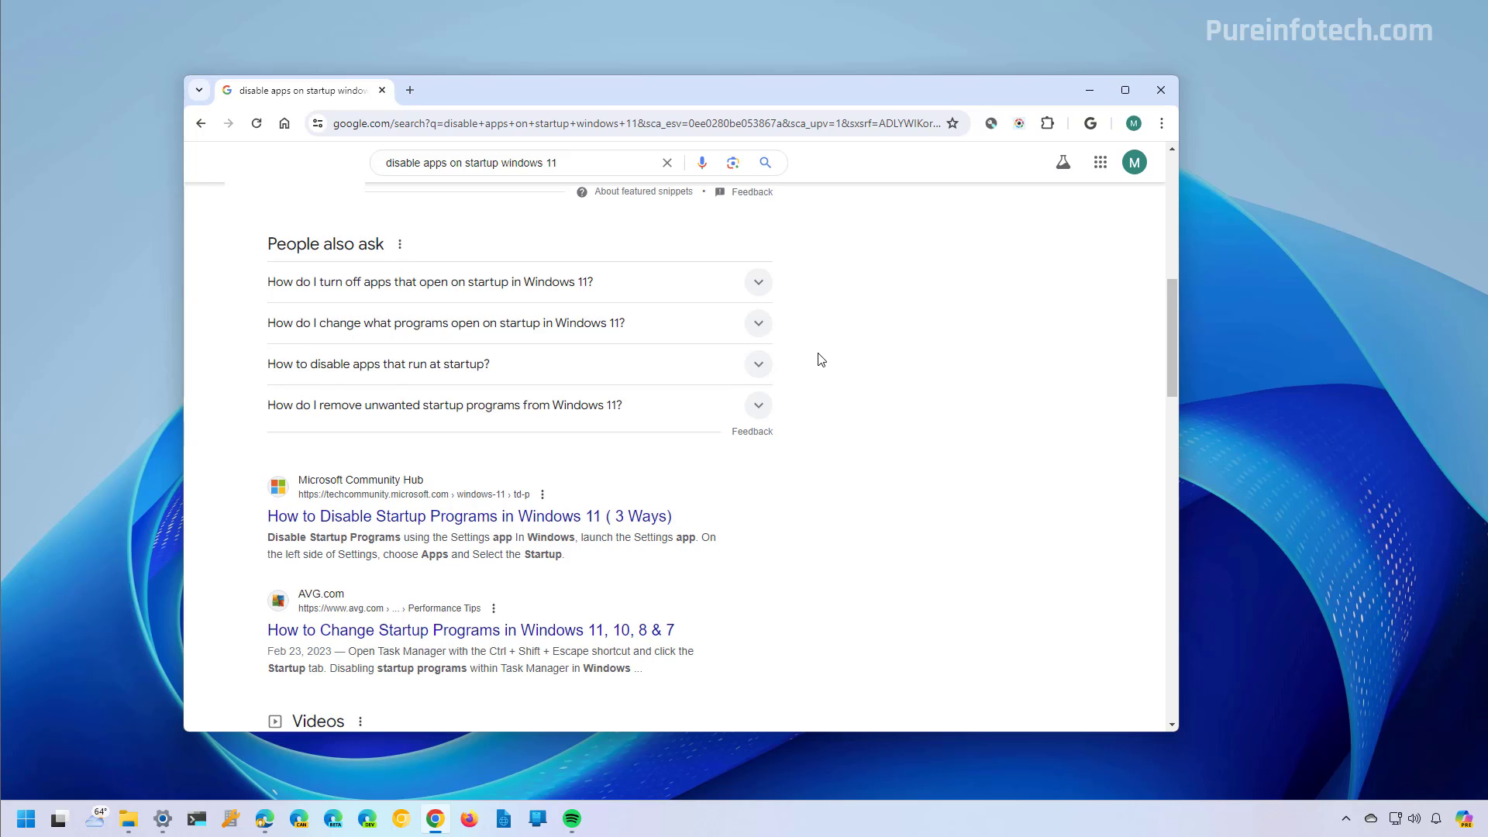
scroll(821, 359, "up", 8)
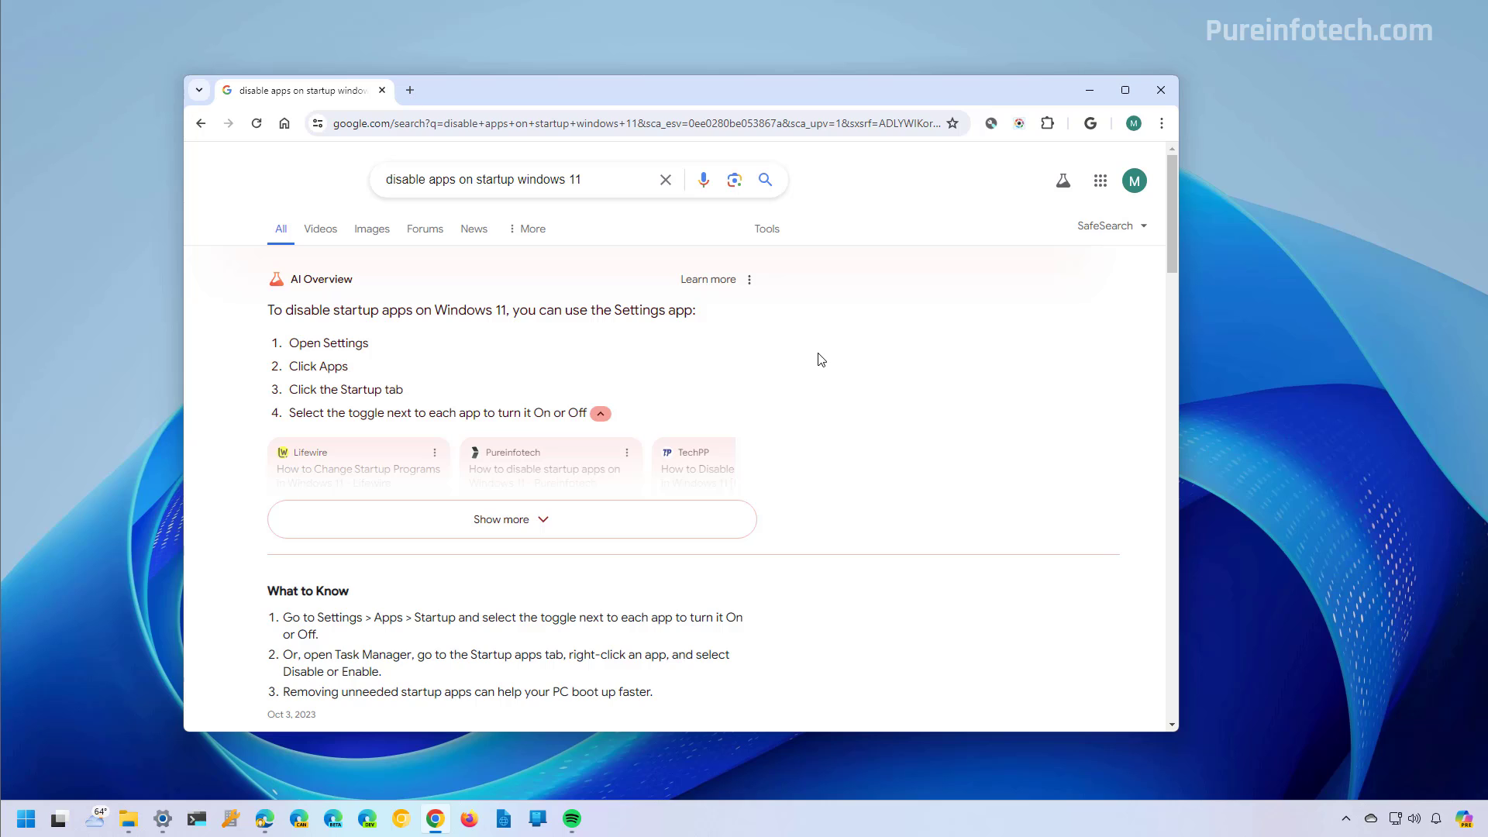
Filter the startup-apps results to Web via More and scroll the plain links.
left_click(540, 233)
left_click(537, 300)
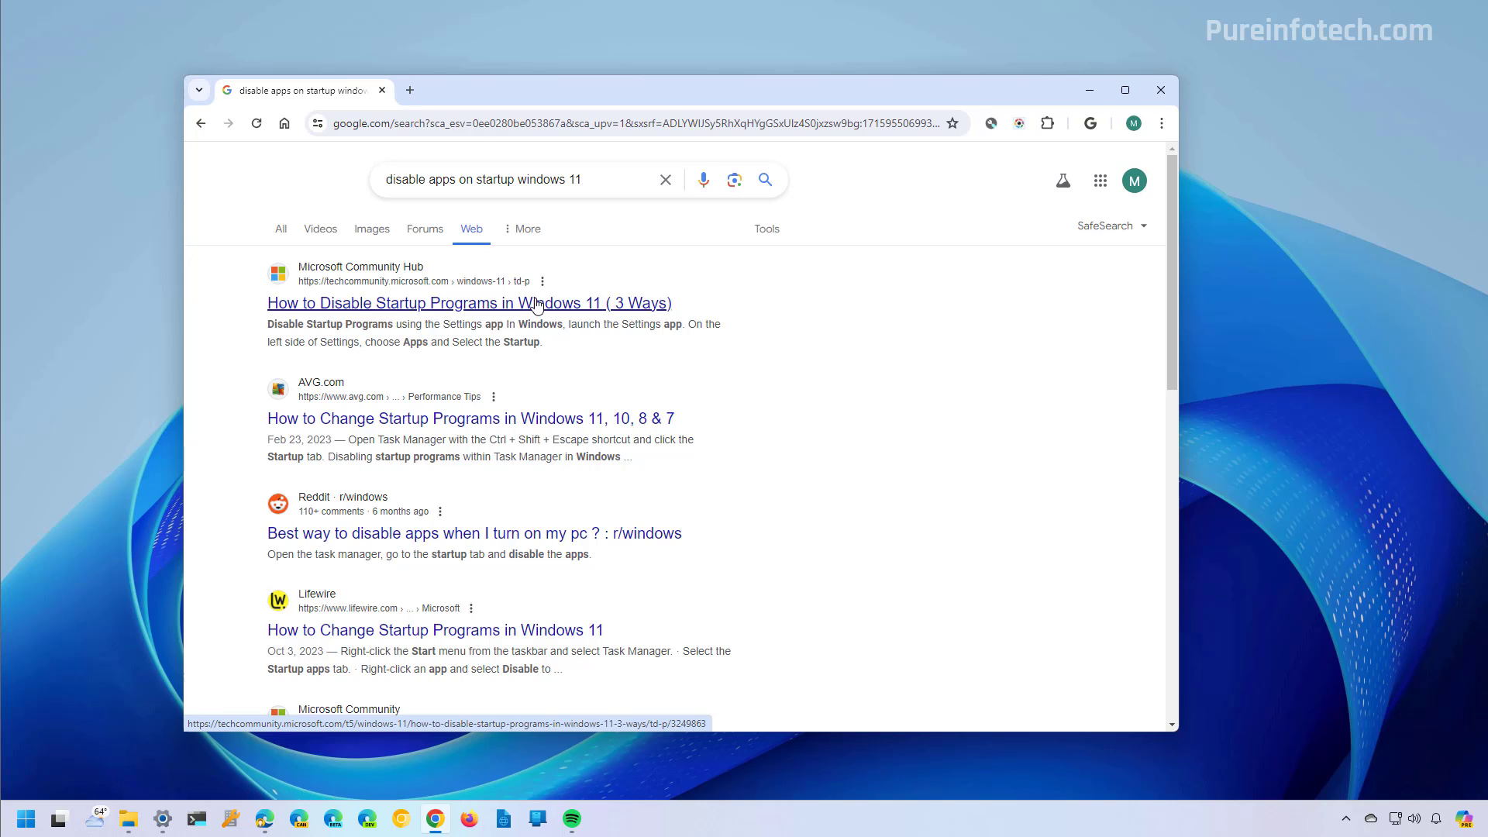
scroll(992, 542, "down", 7)
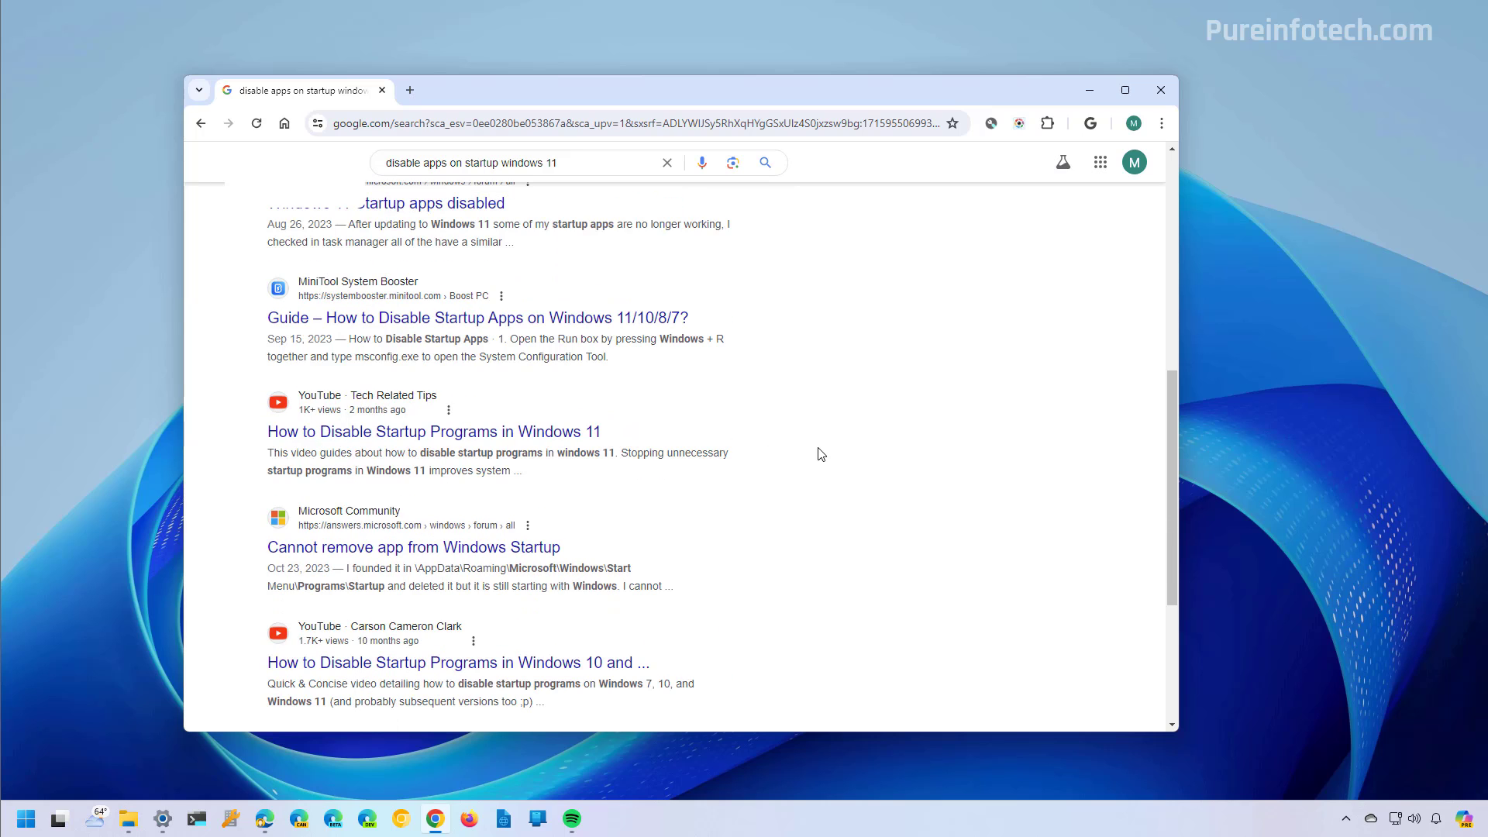
scroll(851, 458, "down", 4)
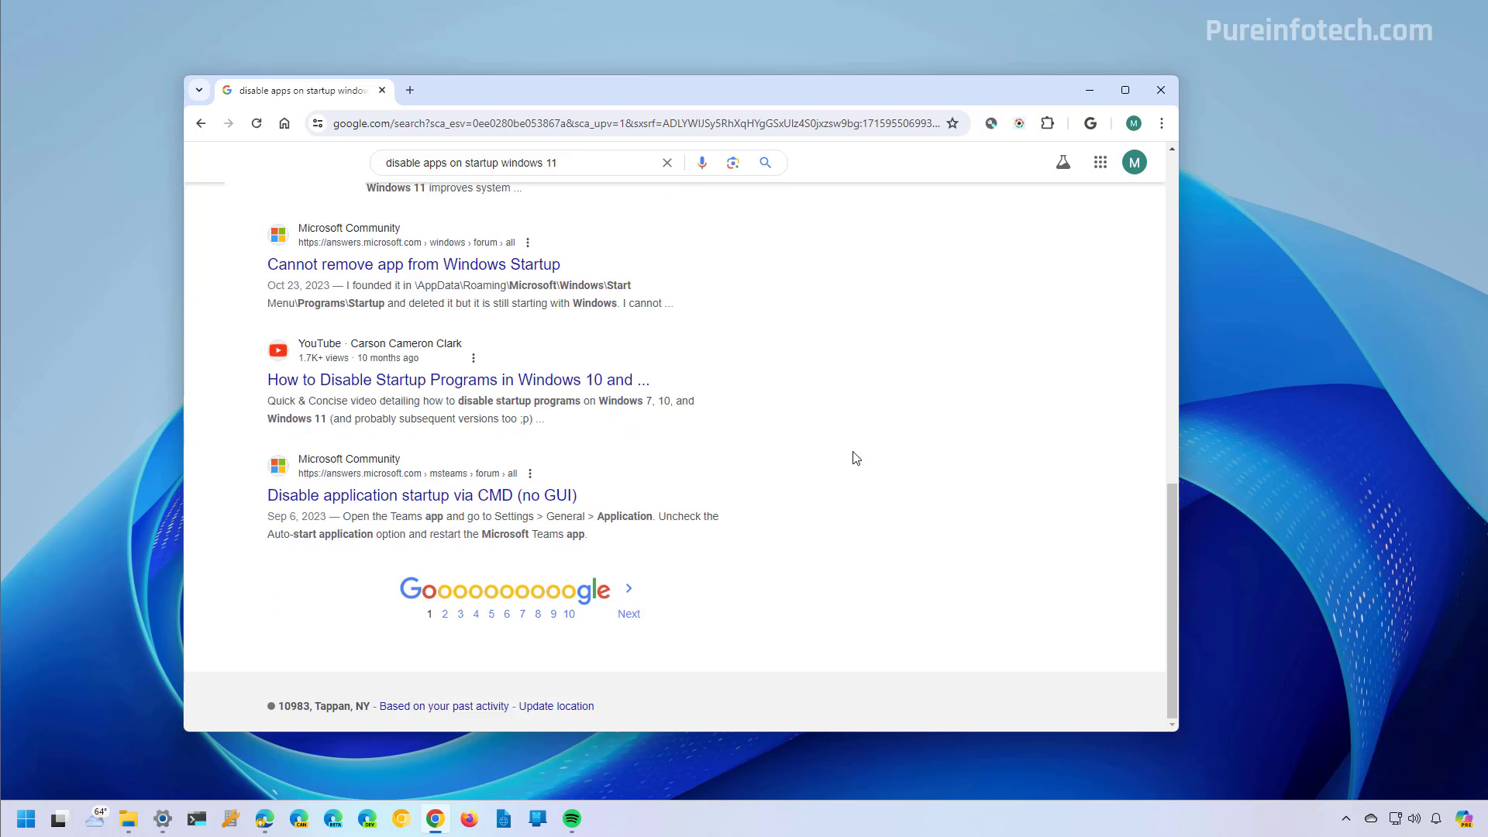
scroll(852, 457, "up", 12)
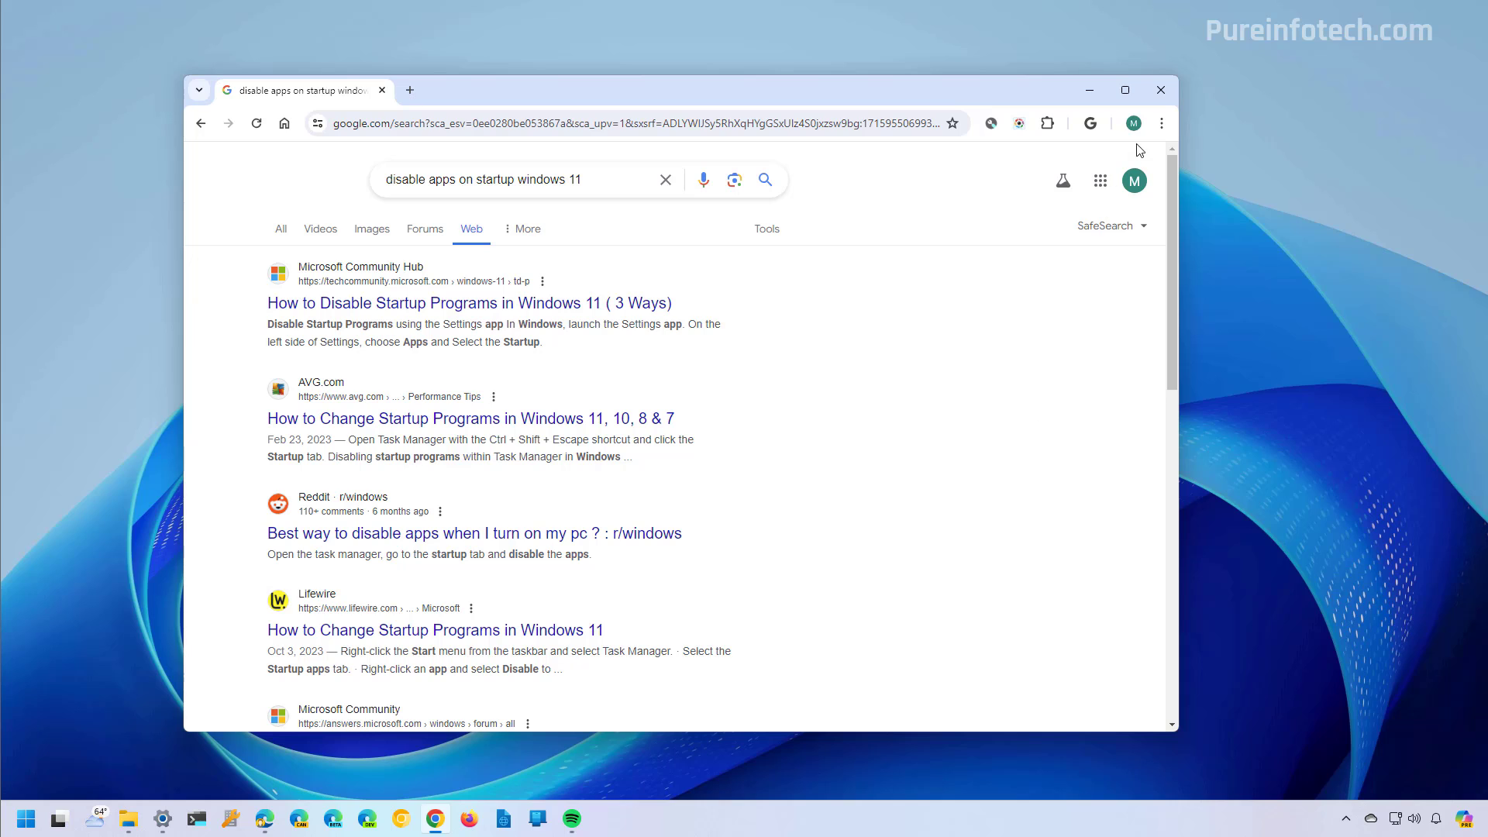
Go to Chrome Settings > Search engine > Manage search engines and site search.
left_click(1162, 125)
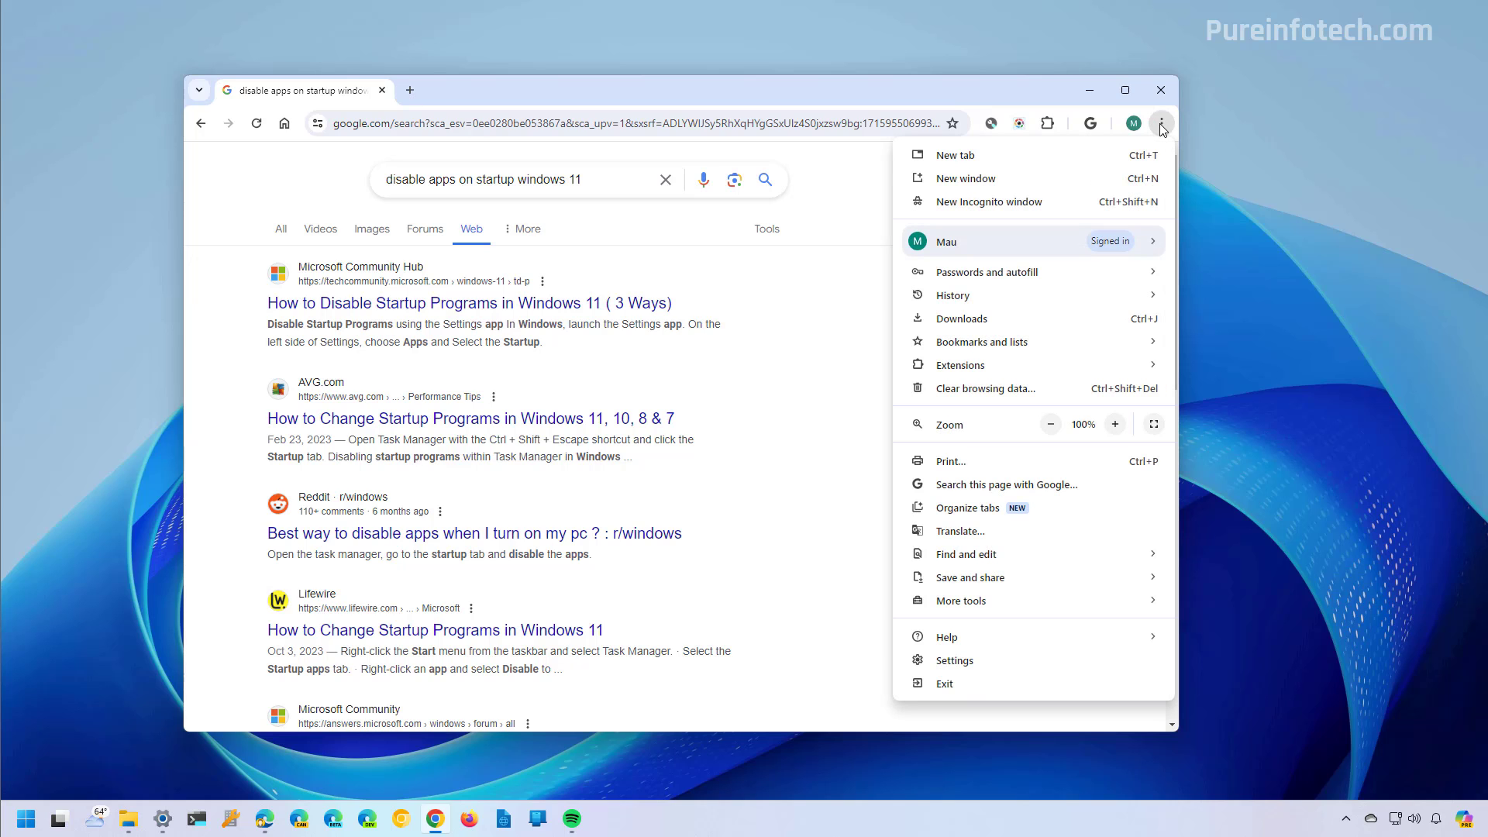
left_click(995, 661)
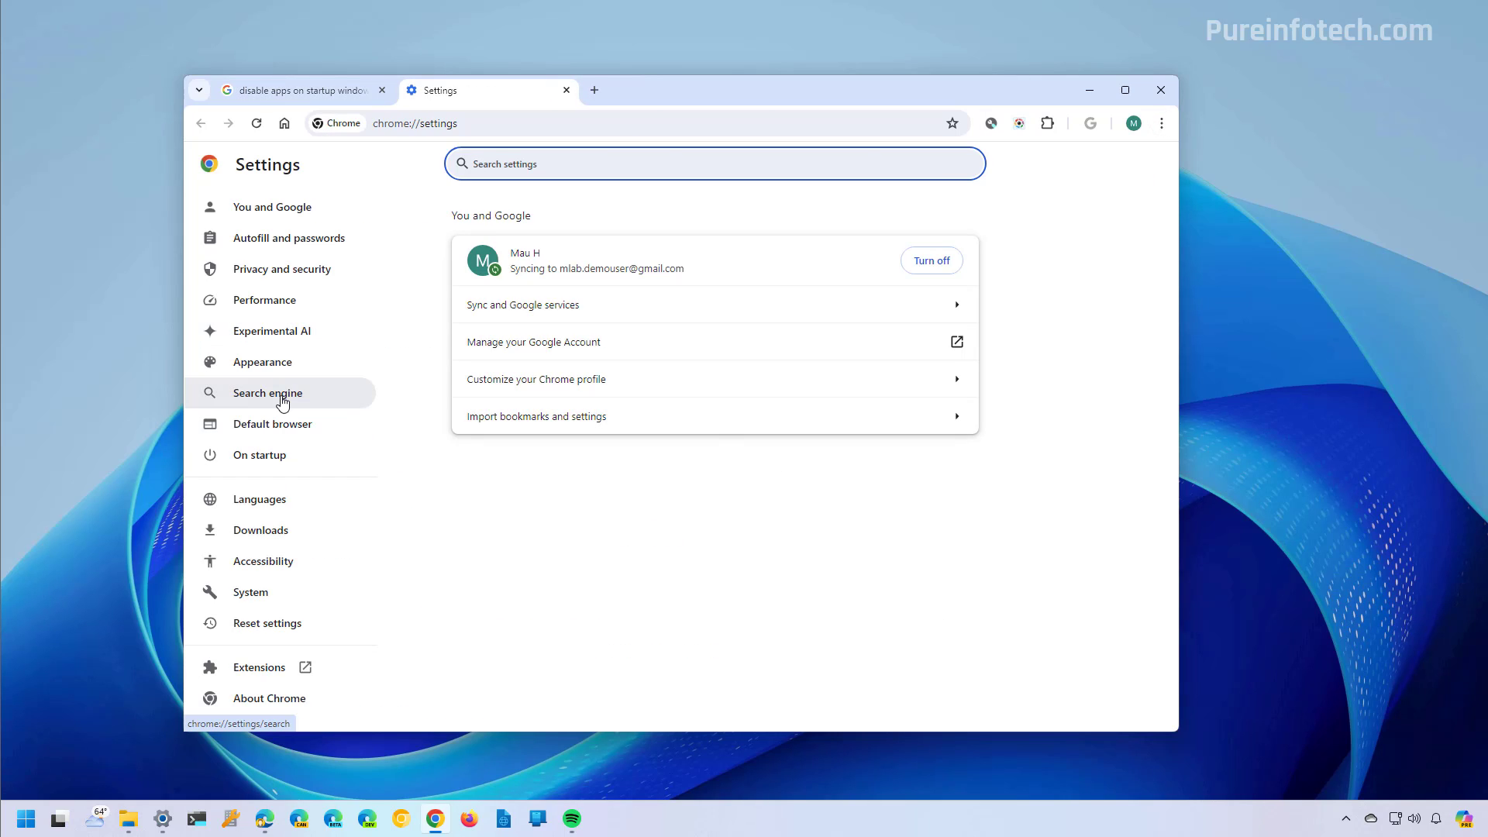
left_click(283, 401)
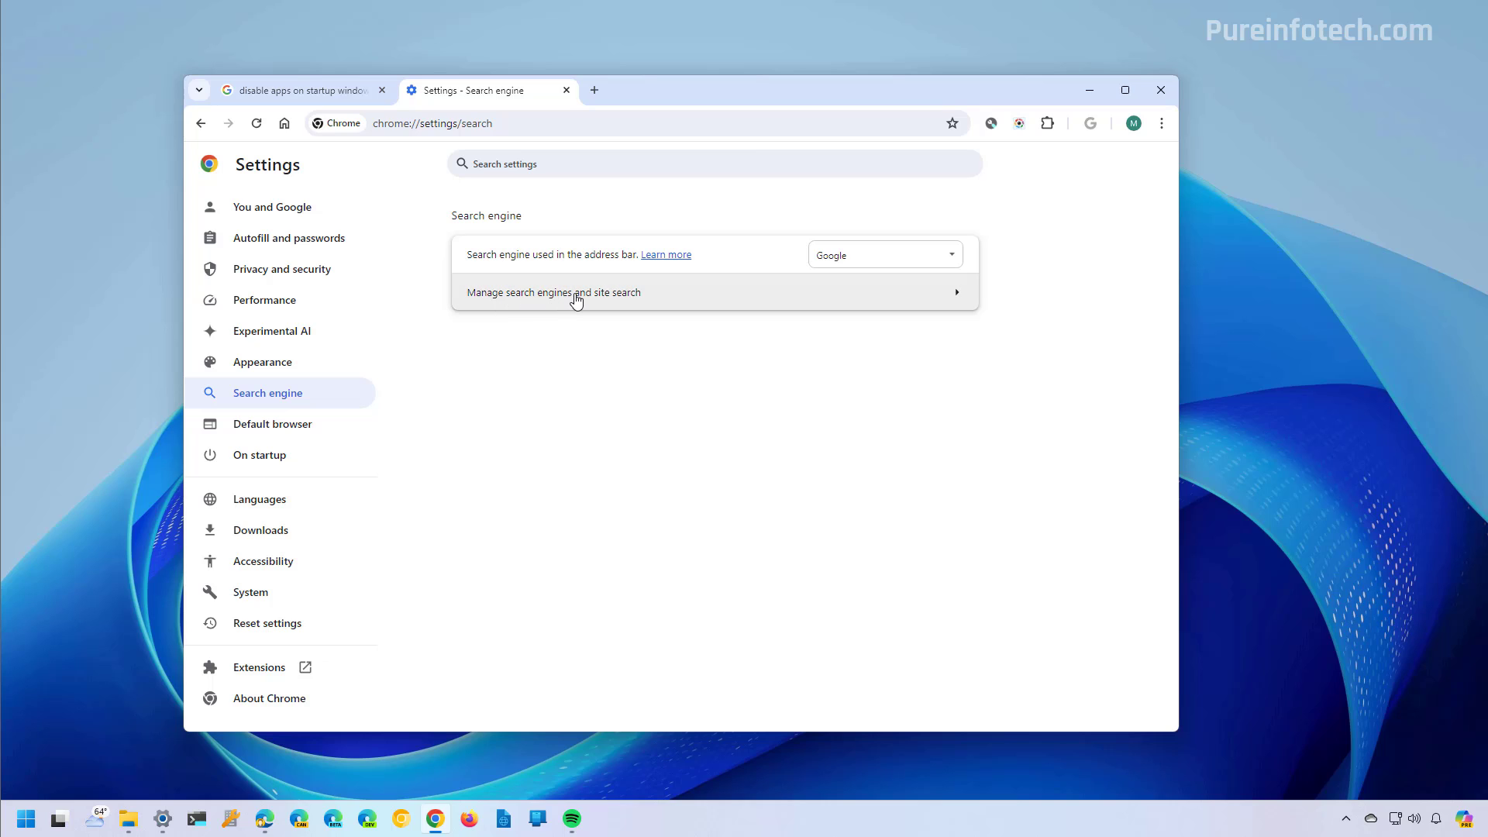
left_click(576, 301)
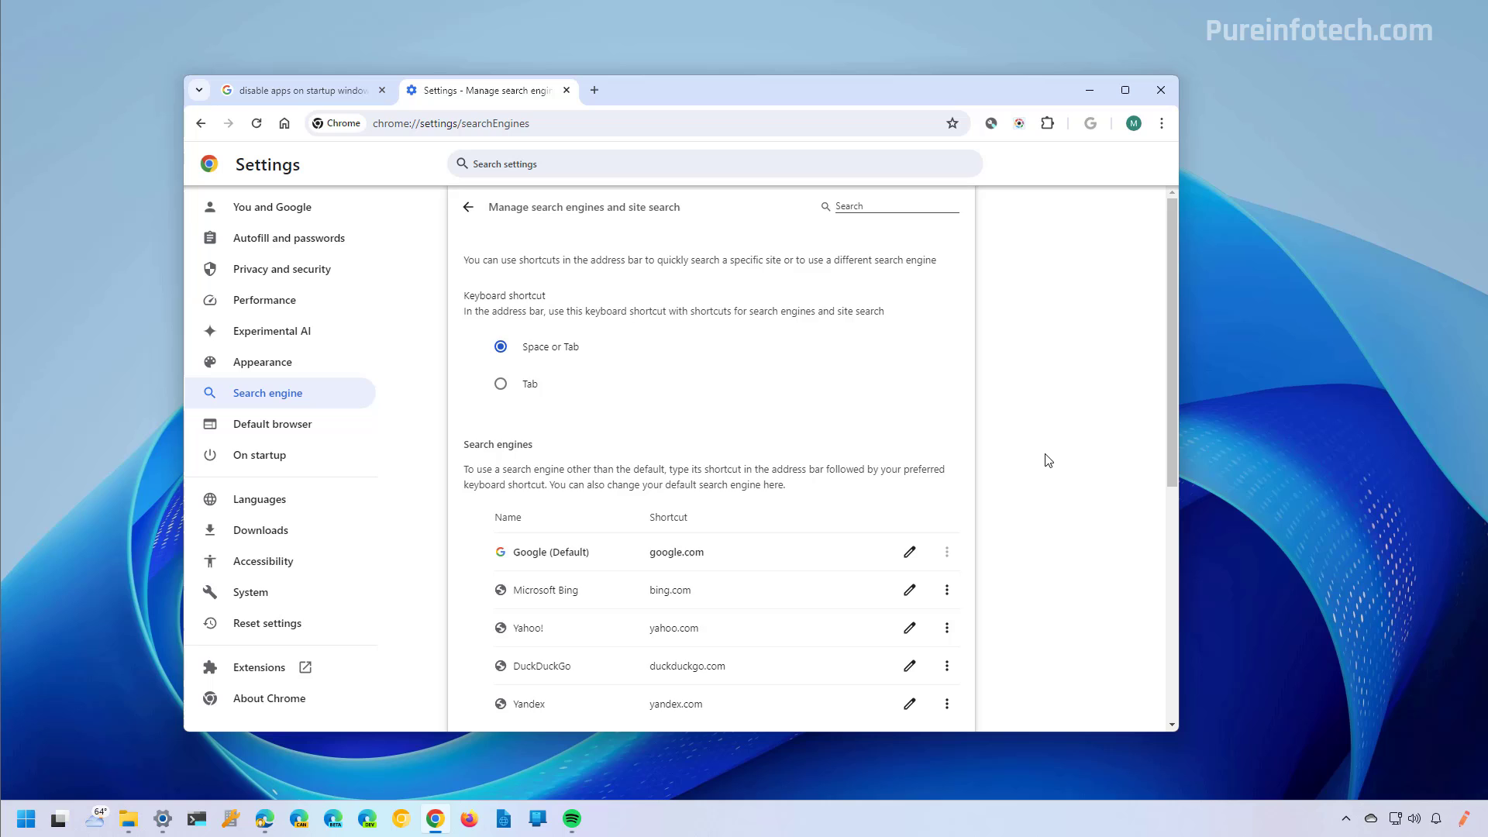
scroll(1046, 459, "down", 3)
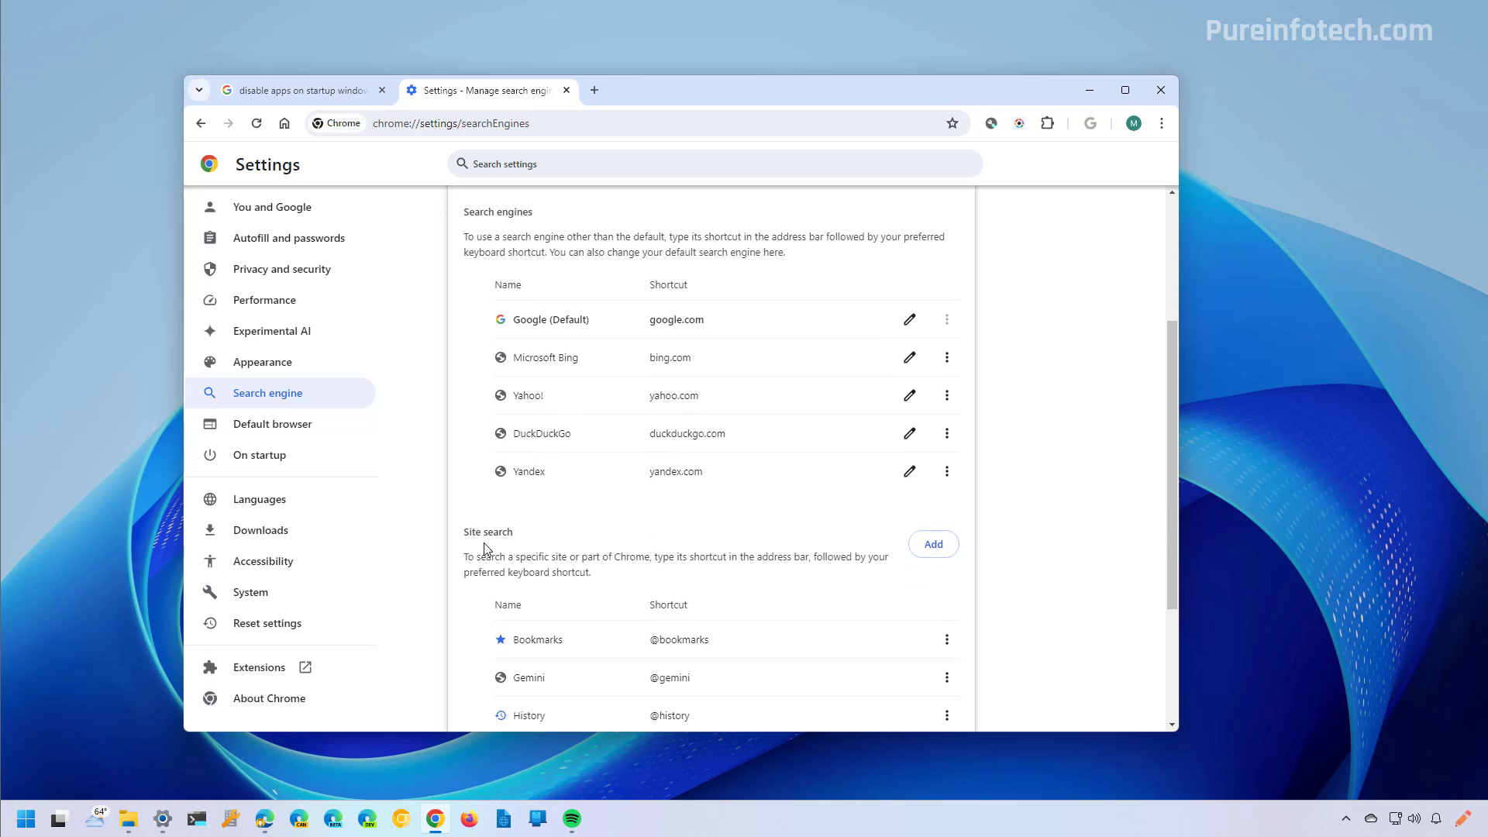
left_click(933, 544)
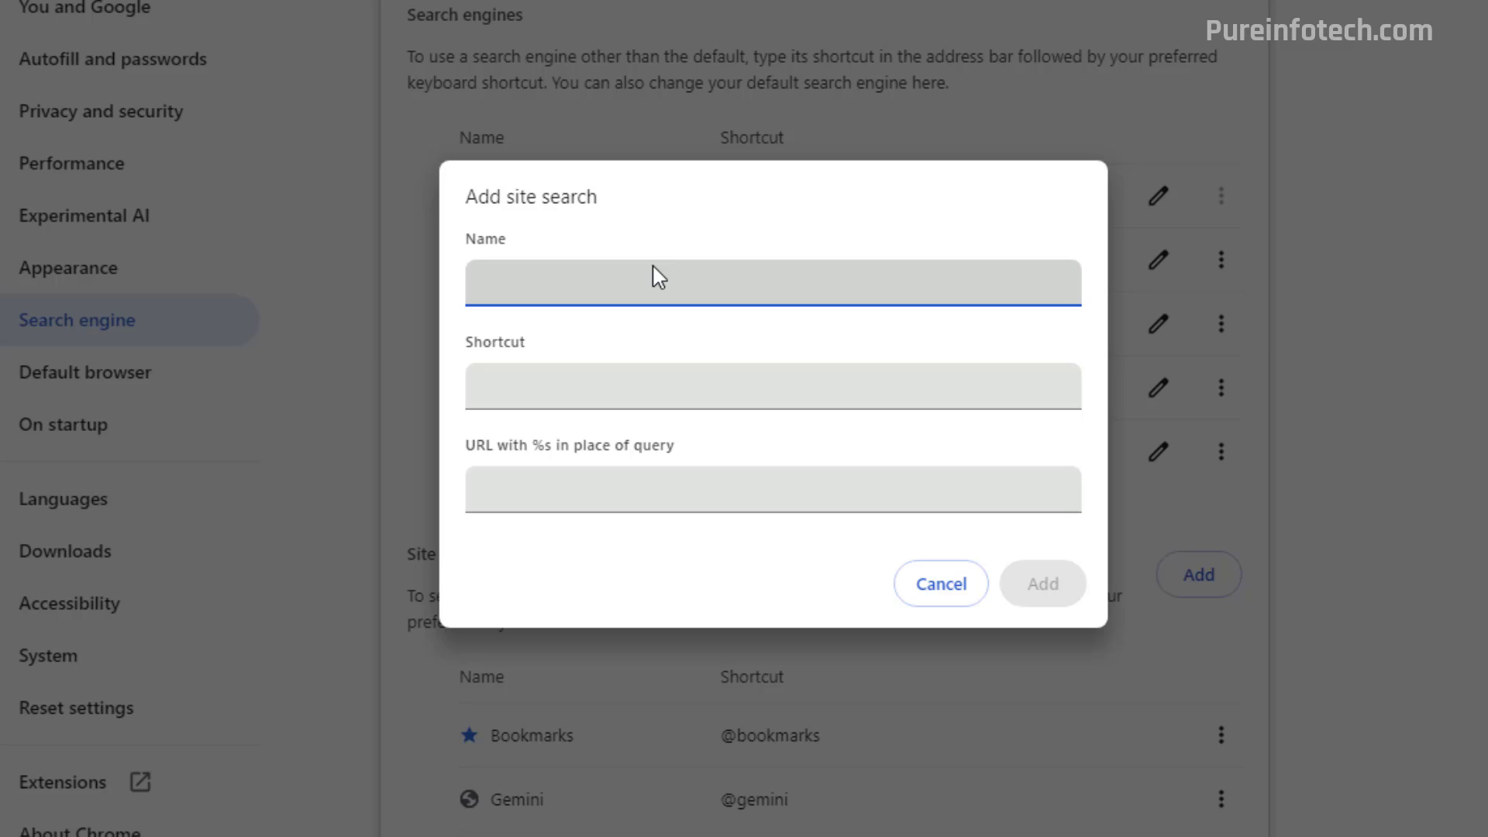
type("Google Web")
left_click(558, 388)
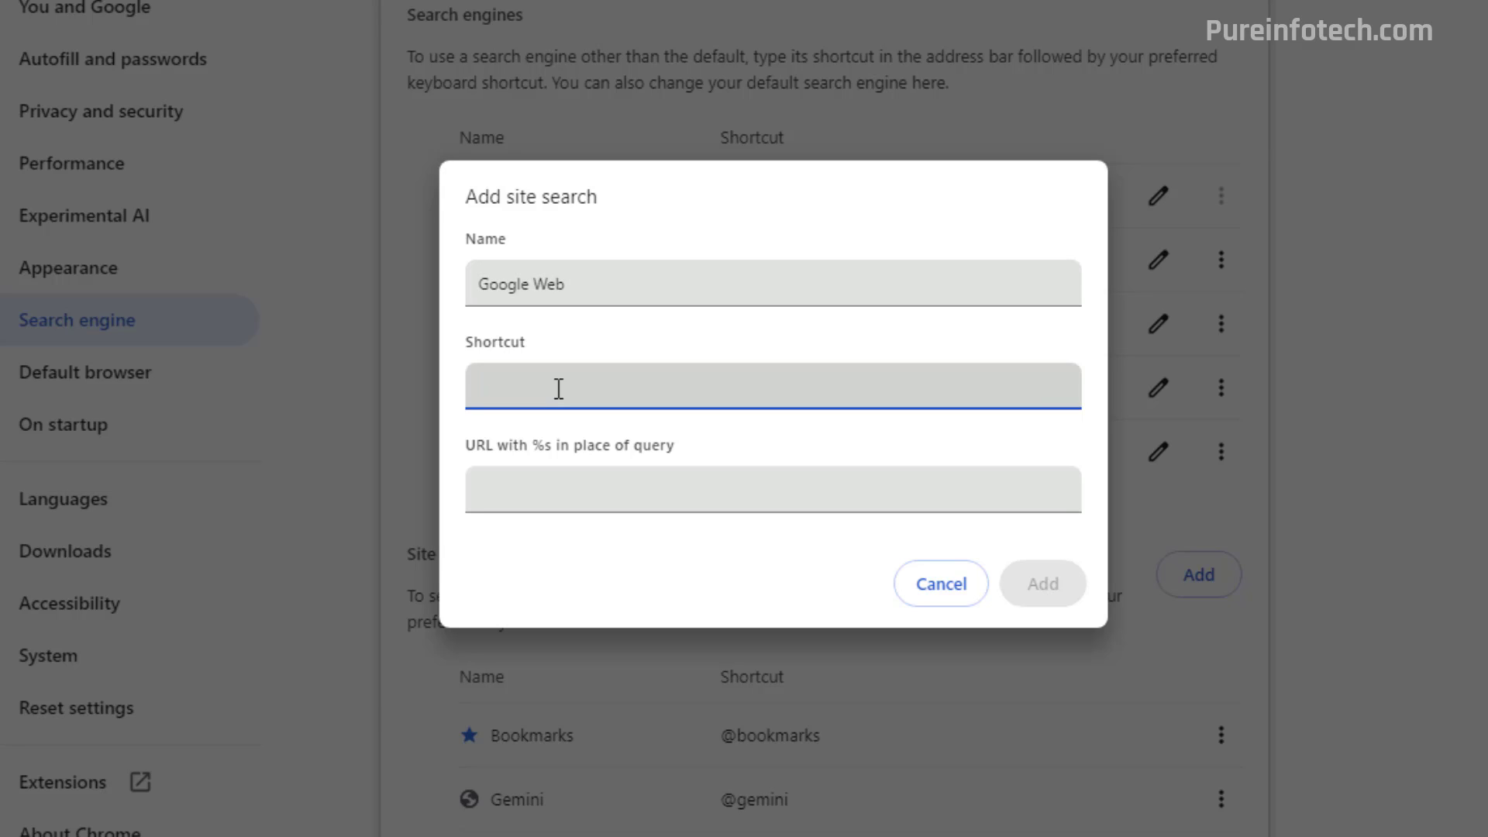
type("https://google.com")
left_click(511, 491)
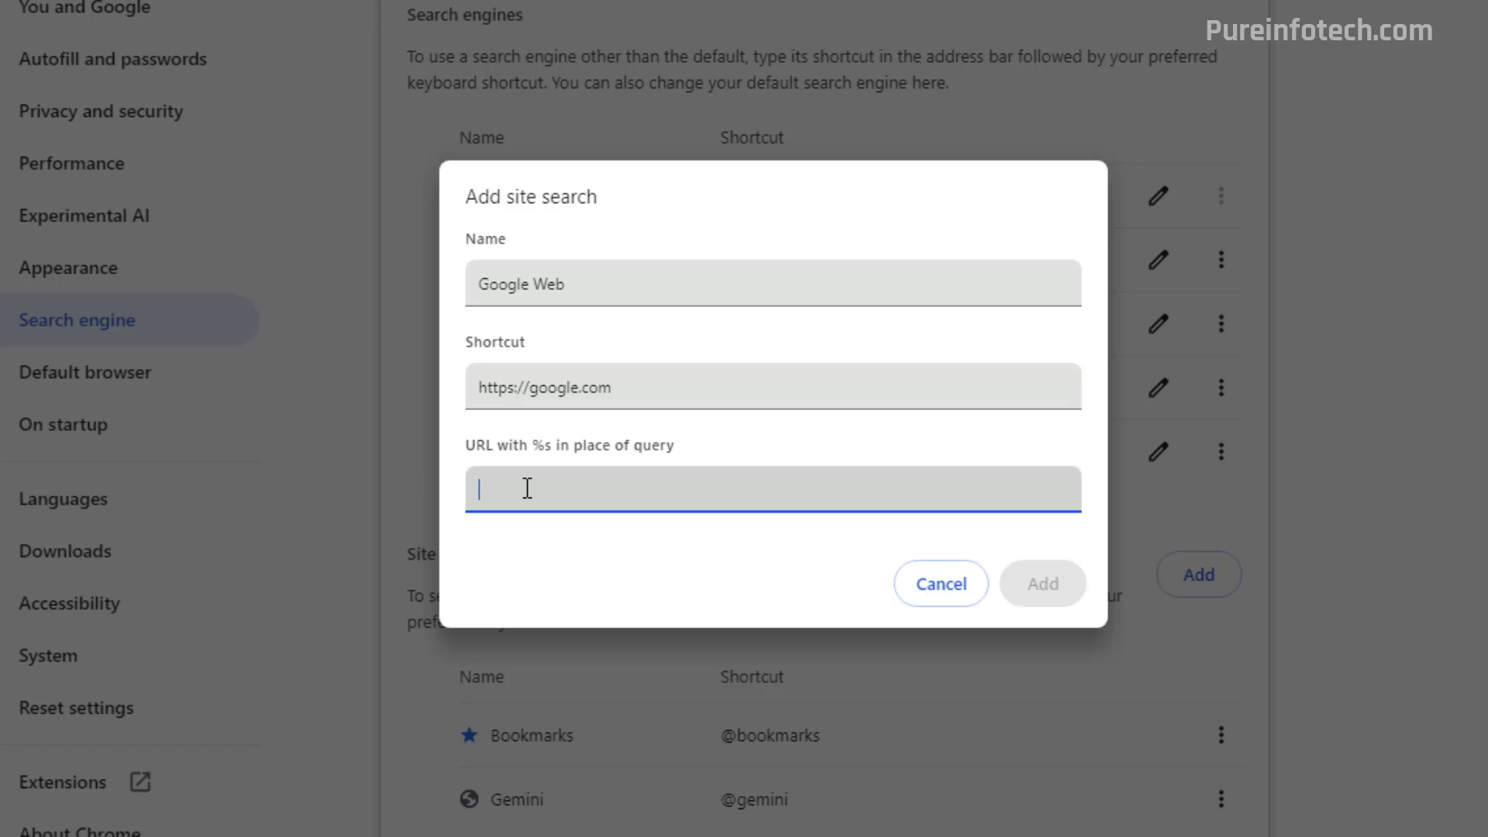
type("{google:baseURL}/search?udm=14&q=%s")
left_click_drag(845, 482, 455, 484)
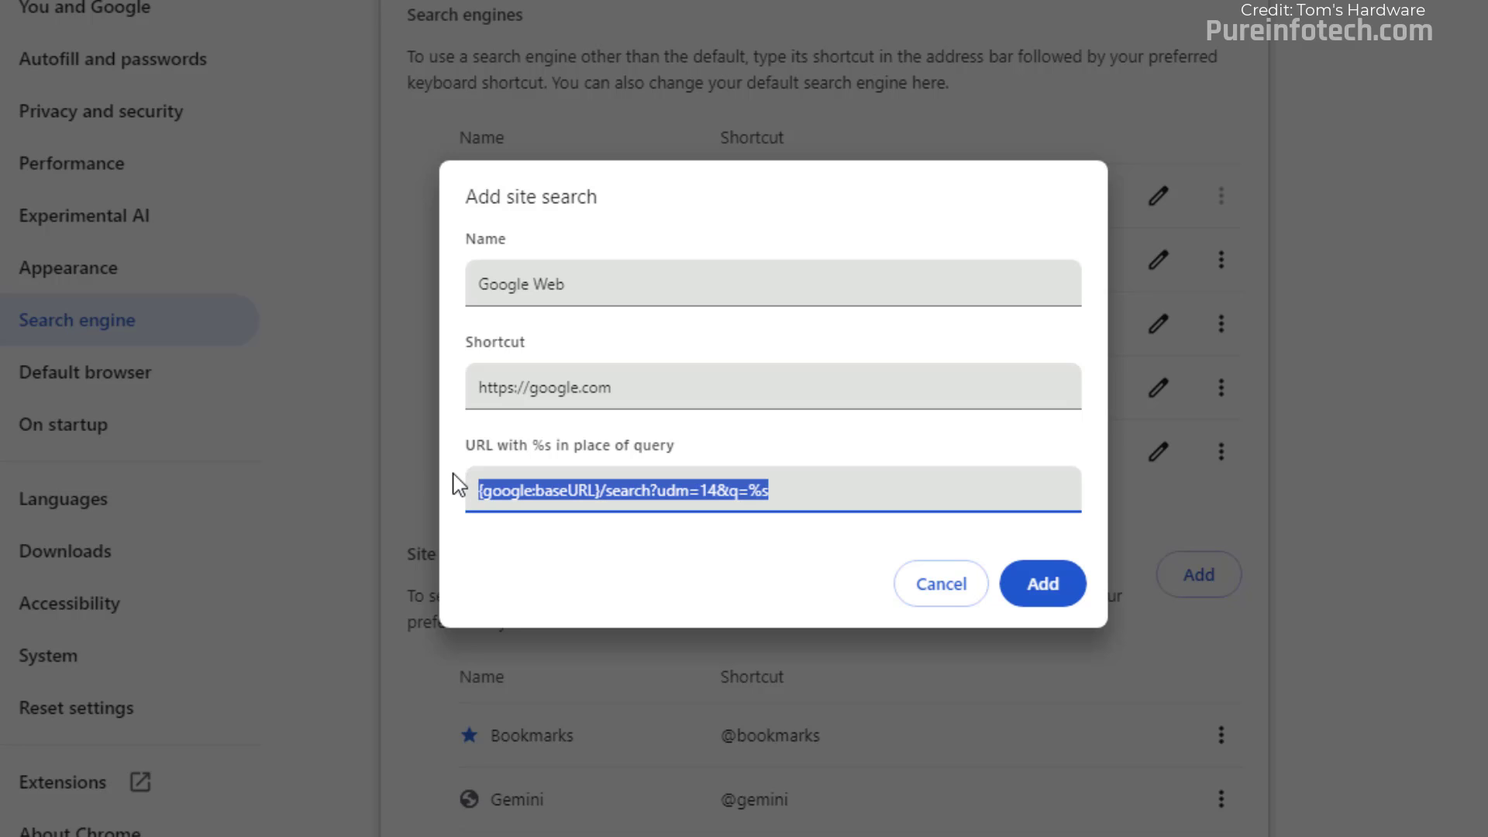
left_click(1038, 594)
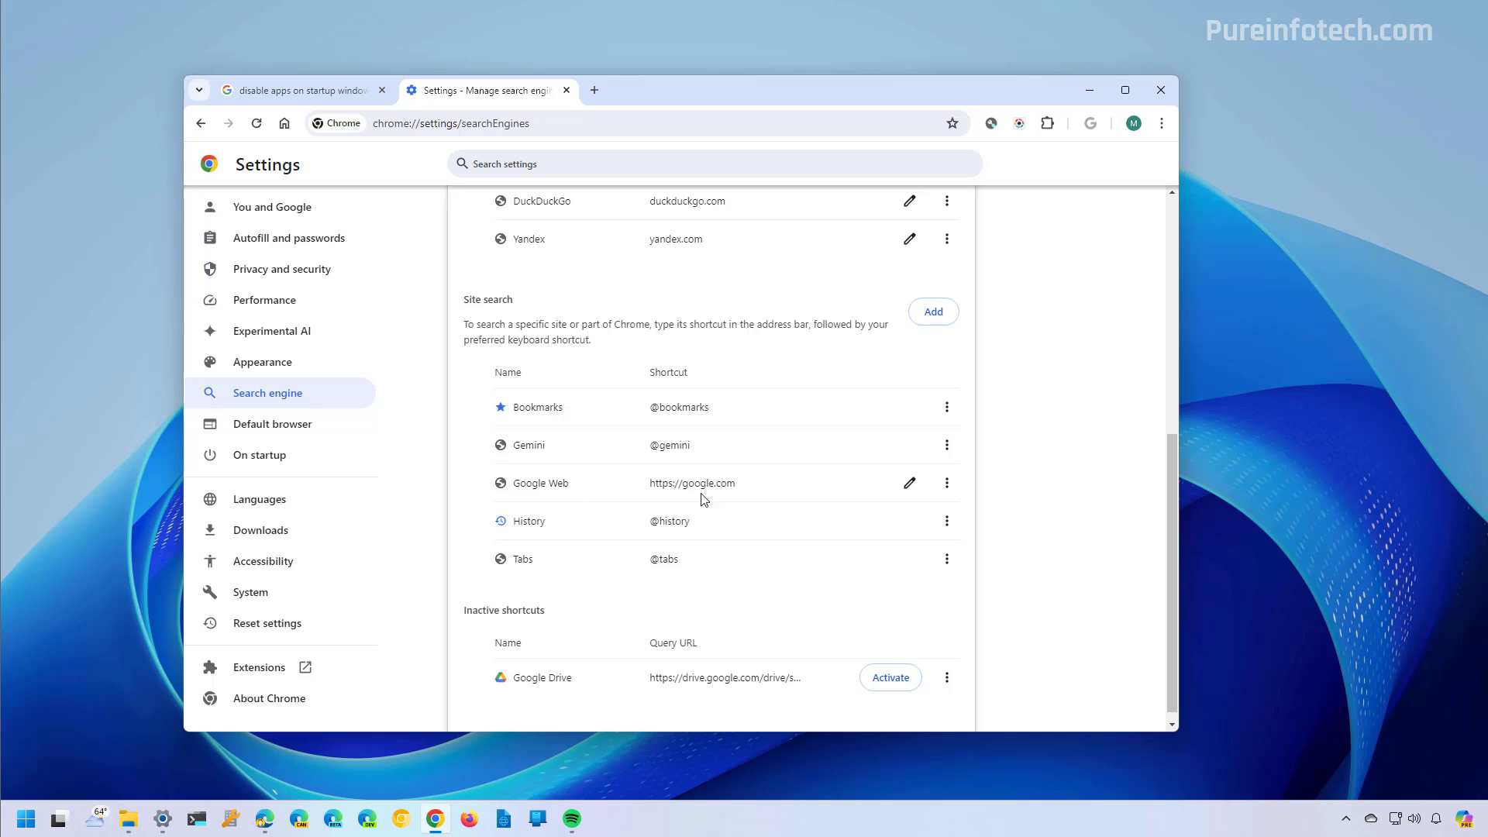
Set Google Web as Chrome's default search engine and open a new tab.
left_click(947, 484)
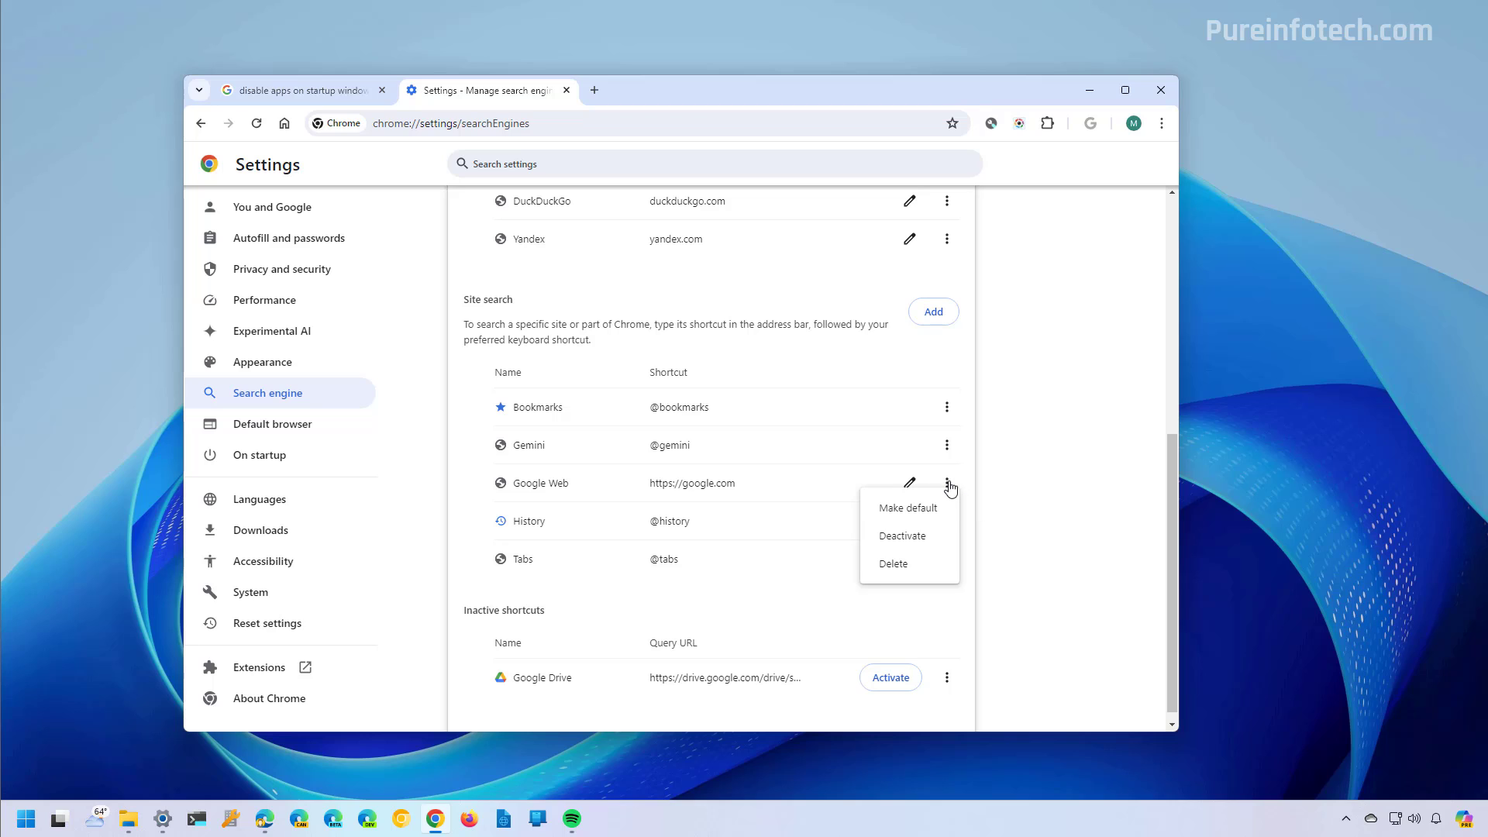
left_click(918, 512)
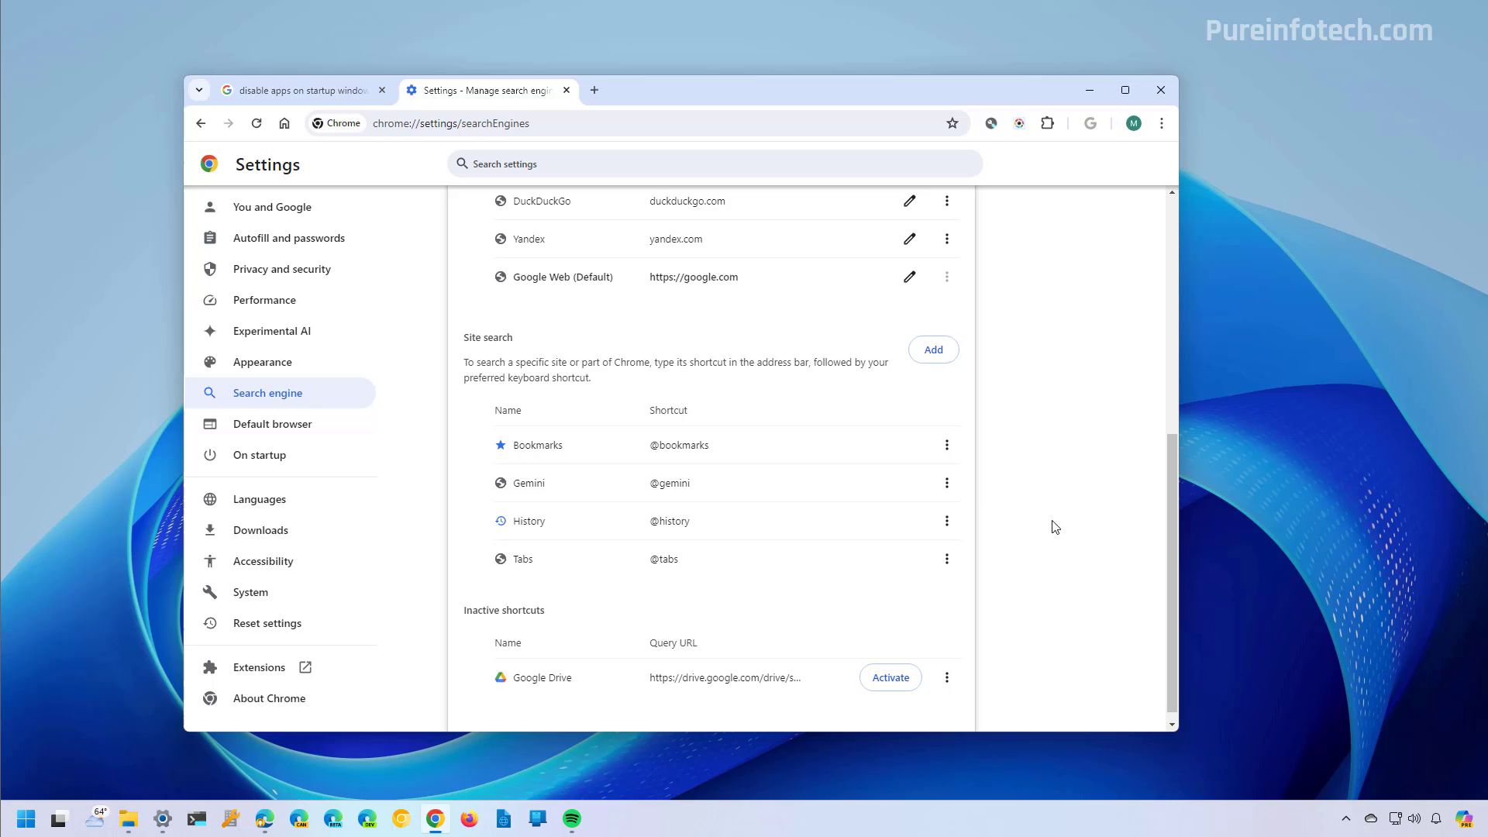
left_click(323, 371)
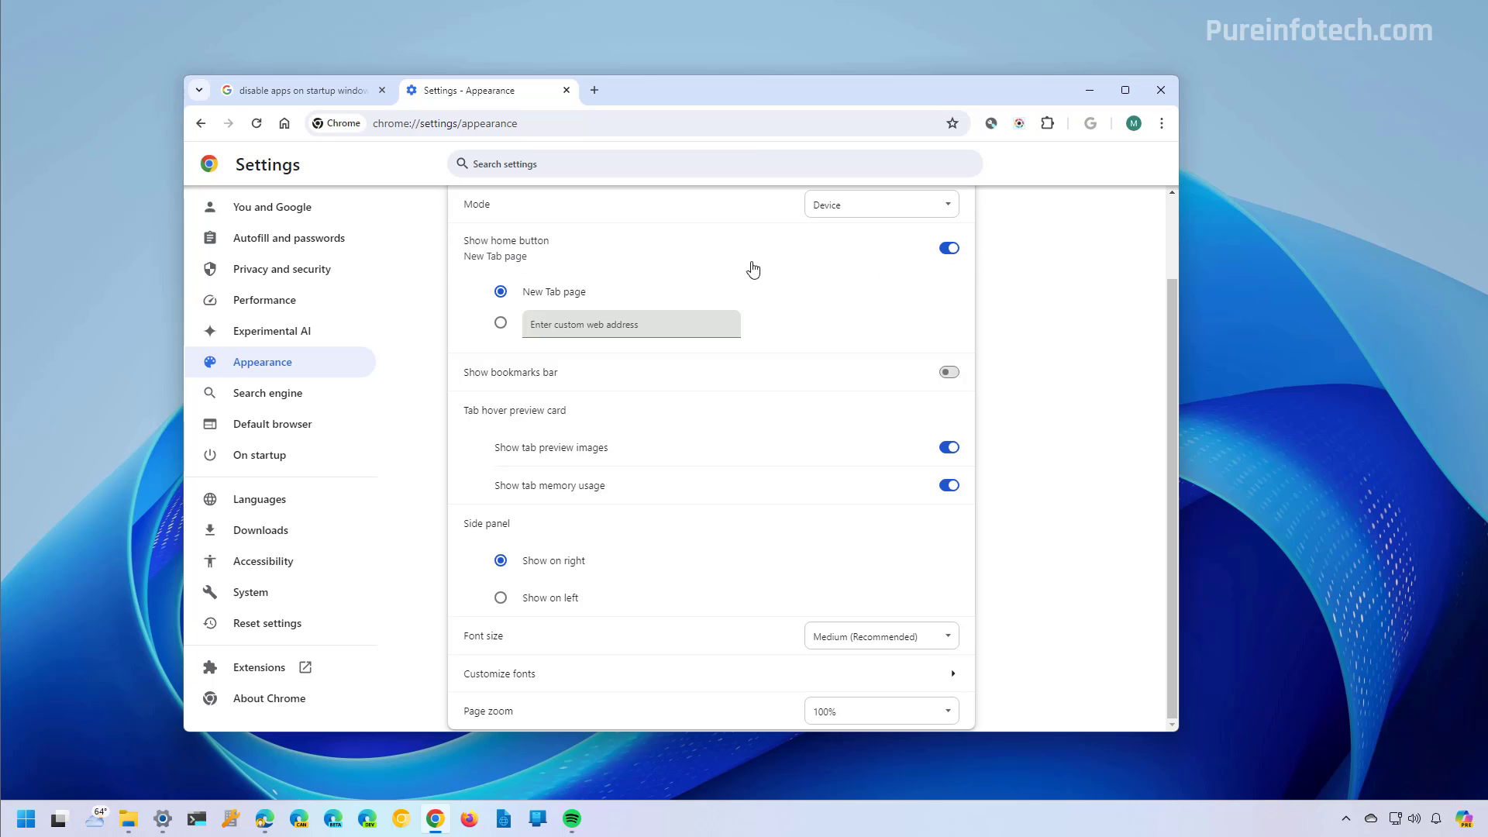
left_click(594, 90)
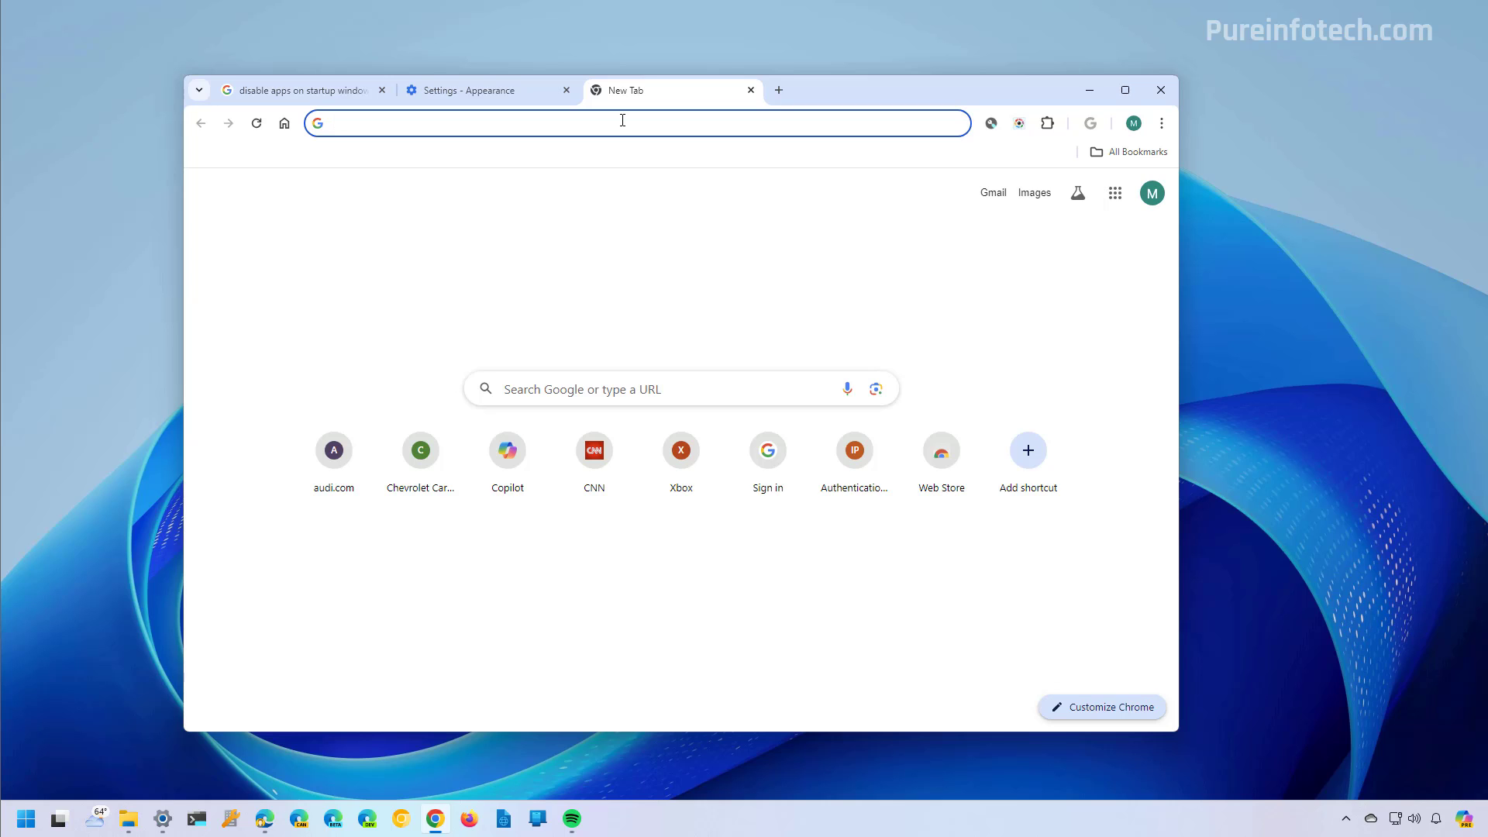
Search 'disable startup apps on windows 11' from the omnibox, then rerun it from the New Tab search box.
type("disable startup apps on windows 11")
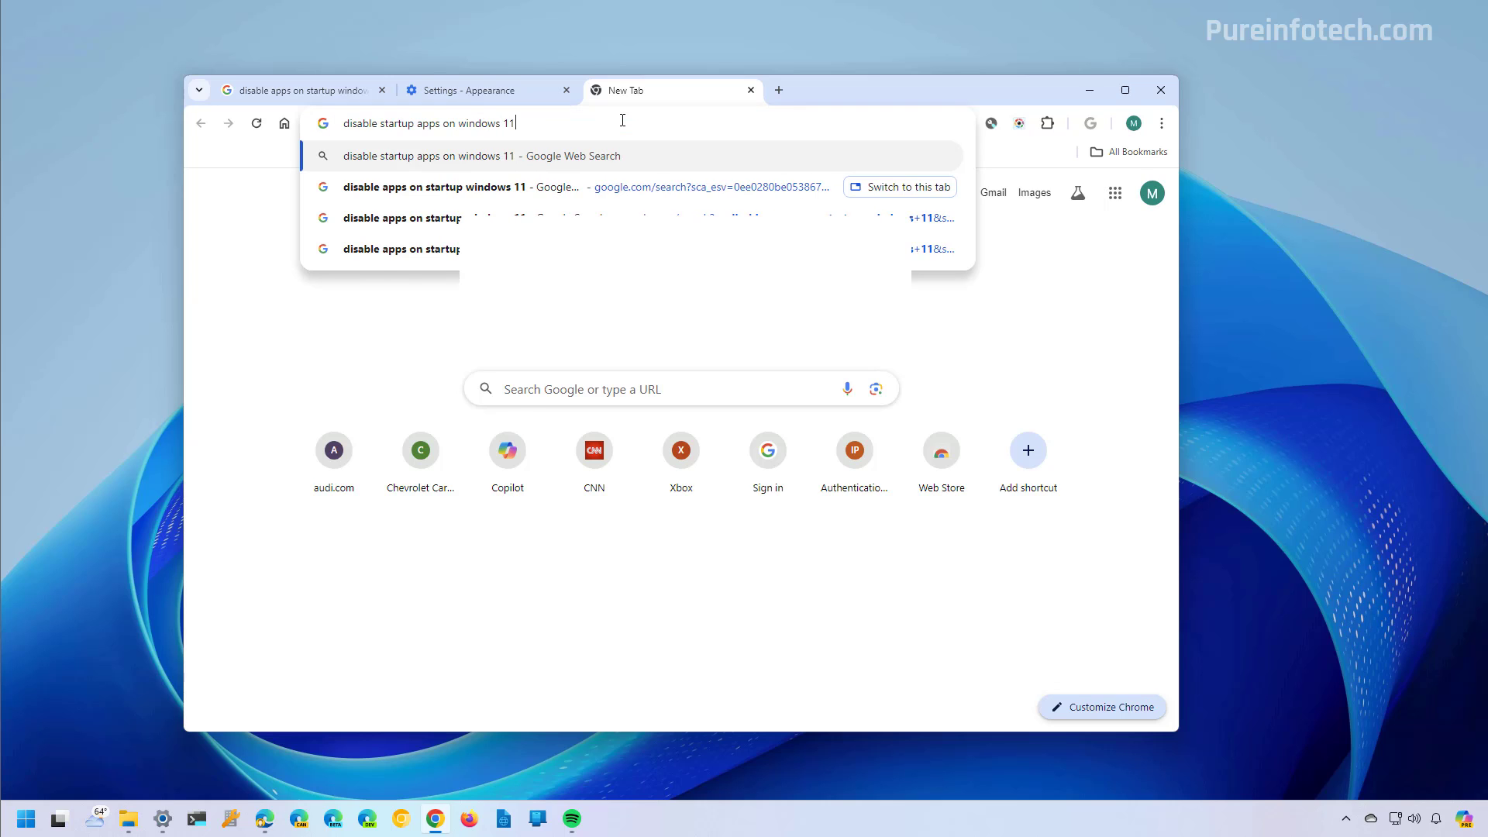
key("Return")
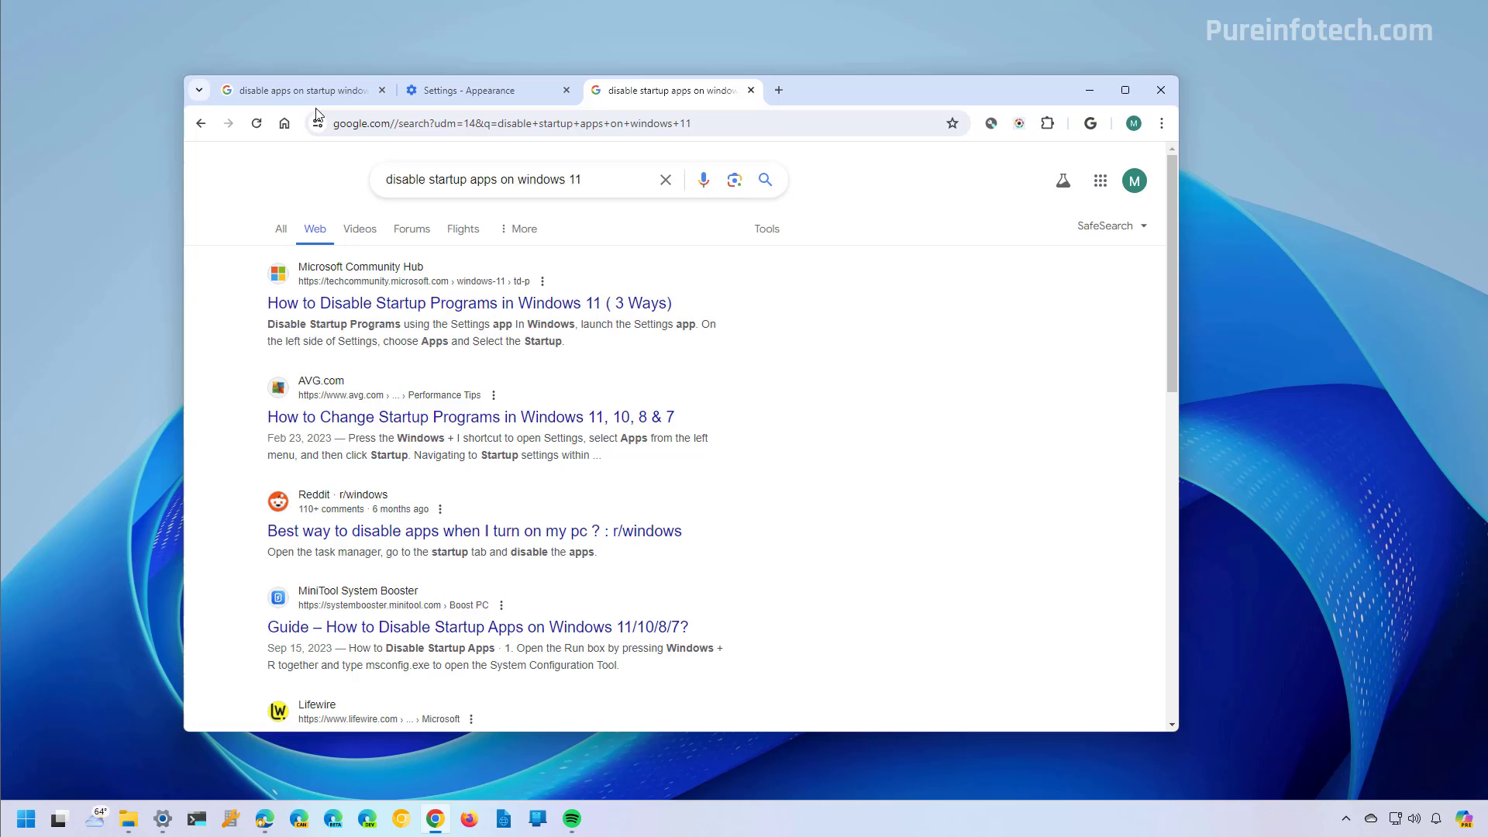
left_click(284, 123)
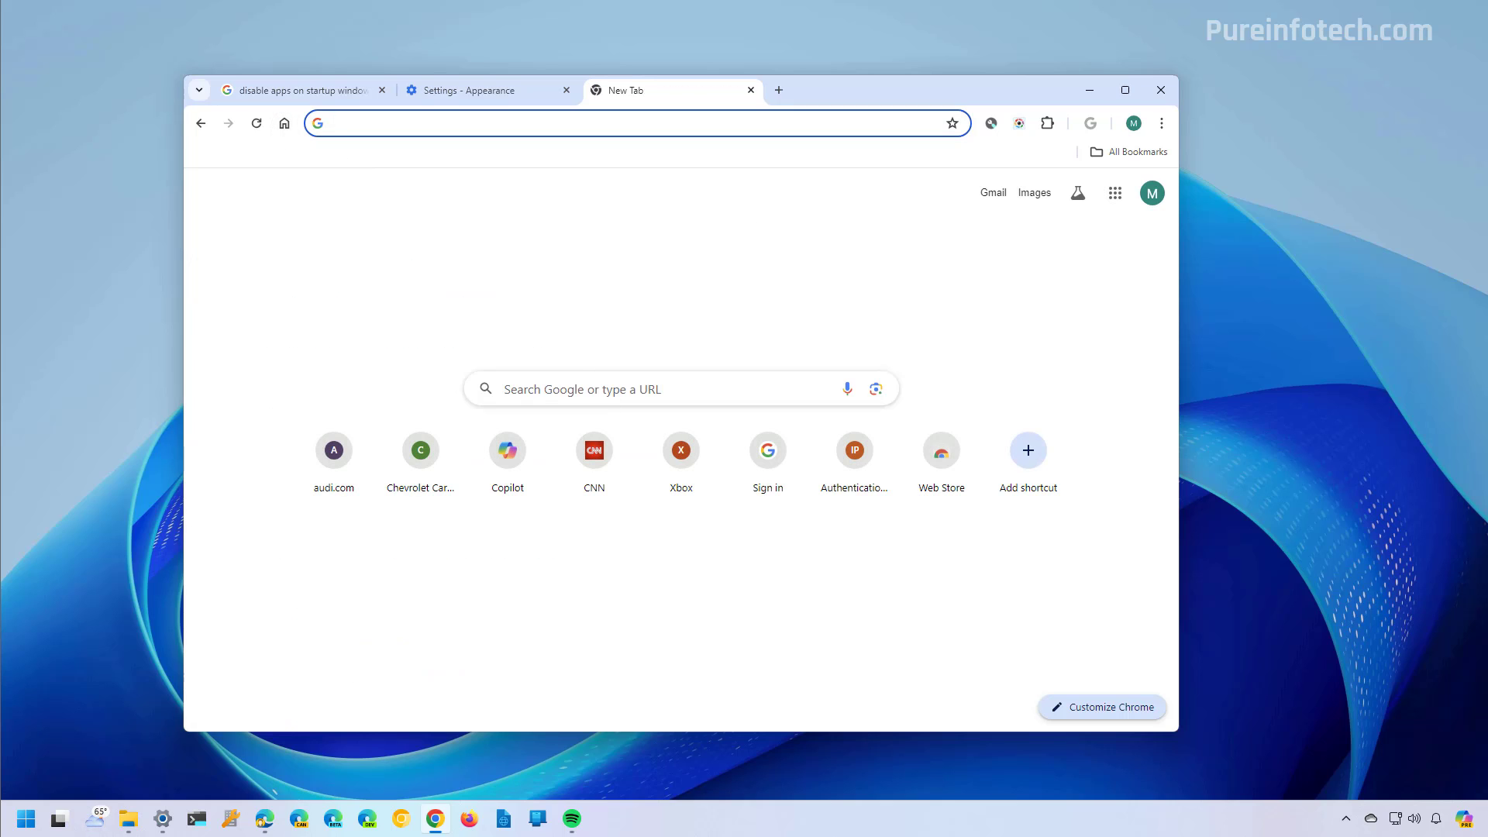
left_click(584, 394)
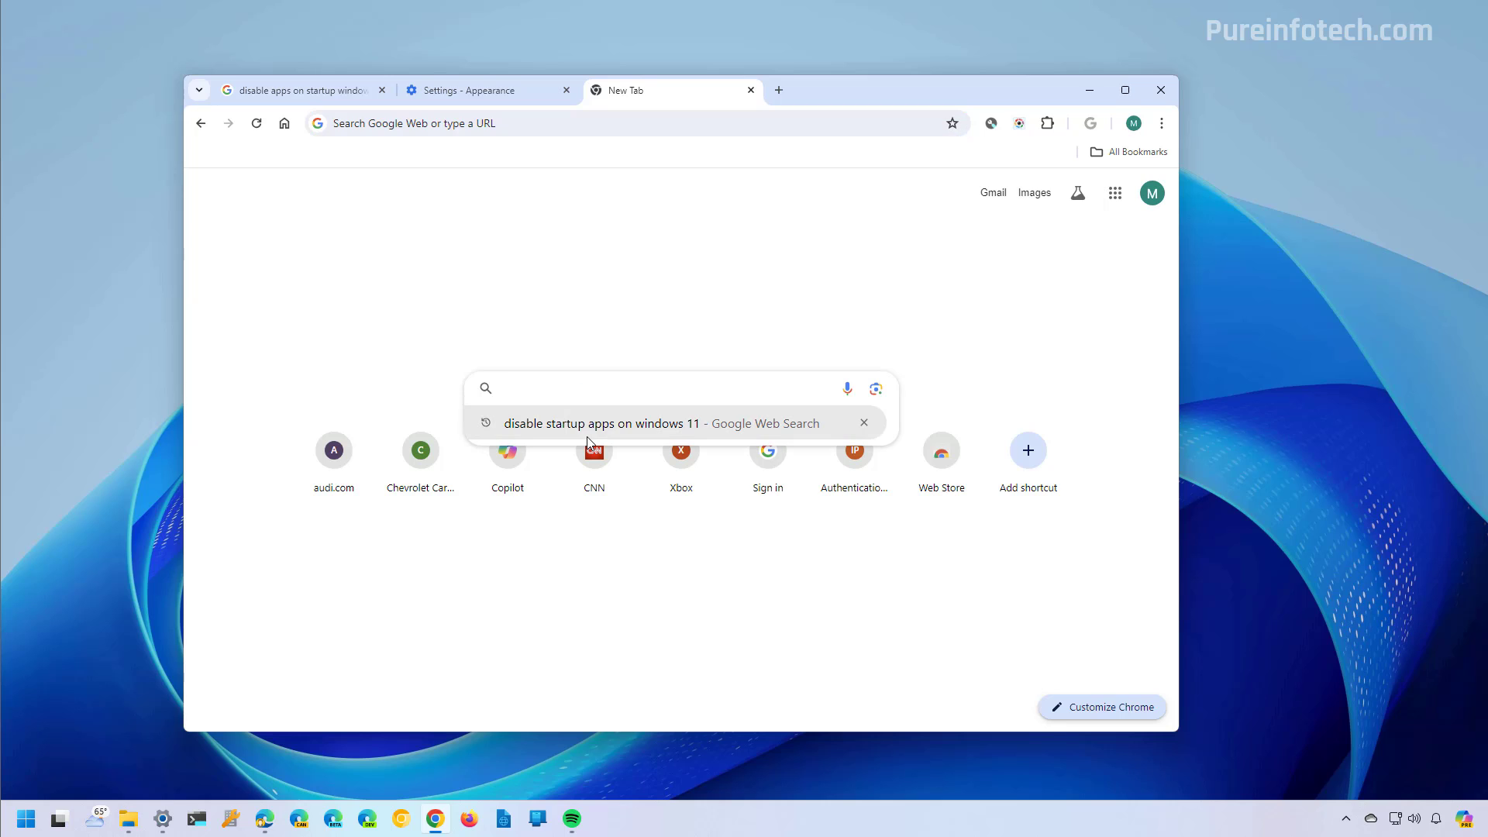
left_click(587, 425)
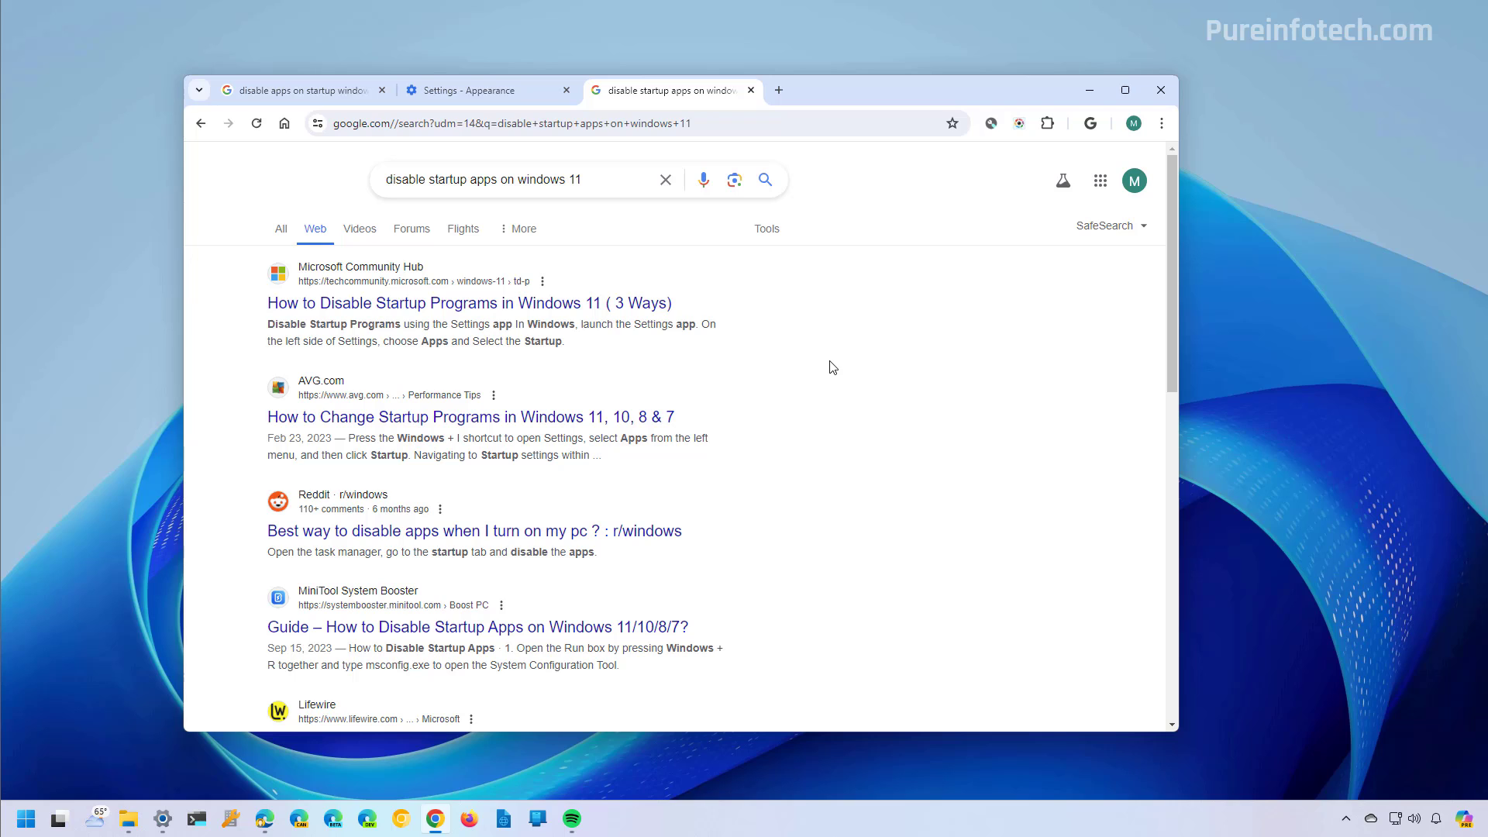
Load google.com and rerun the earlier startup apps search from recent searches.
left_click(594, 127)
type("google.com")
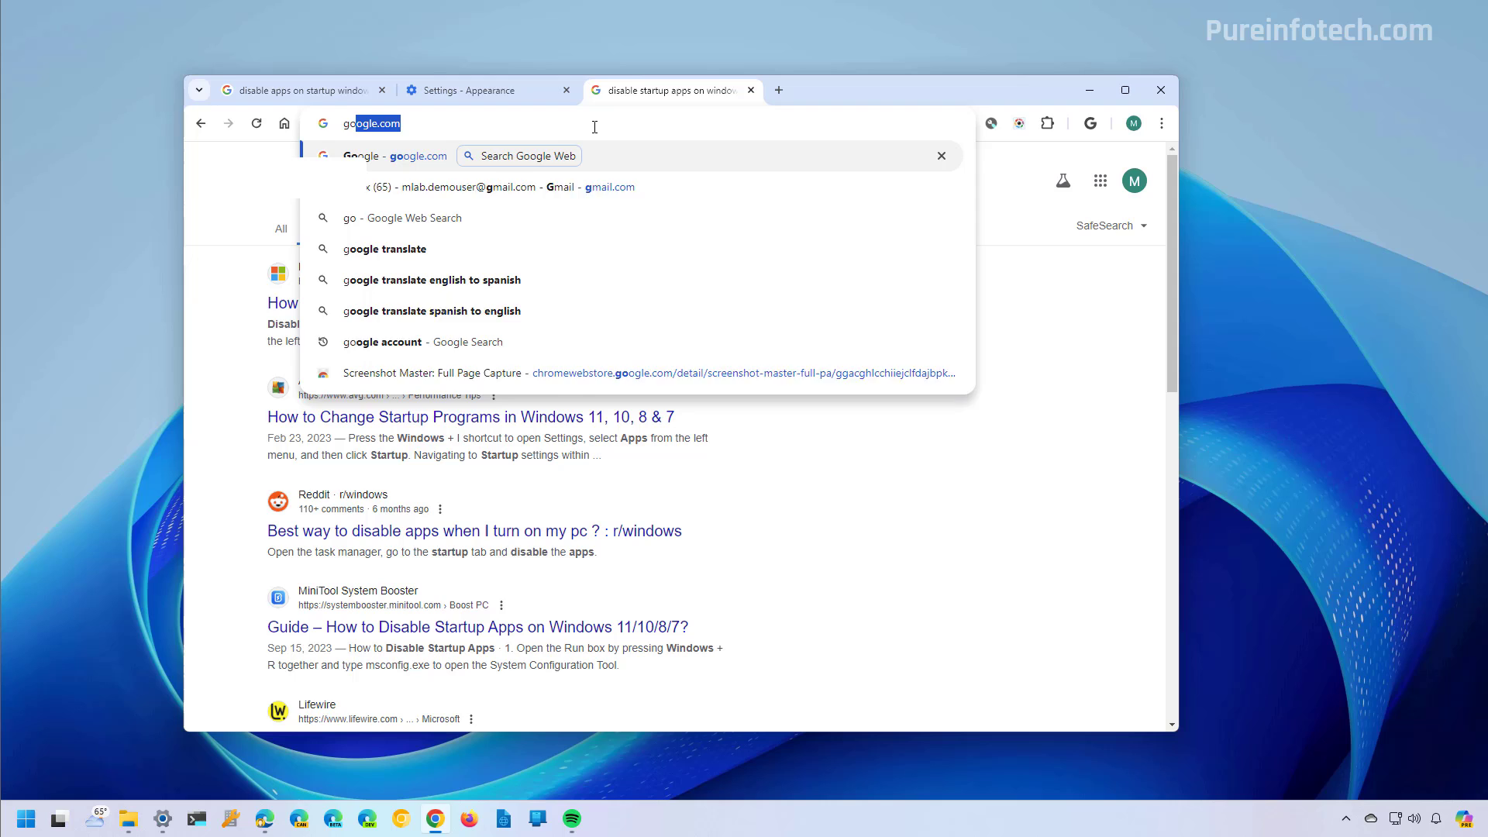
key("Return")
left_click(608, 381)
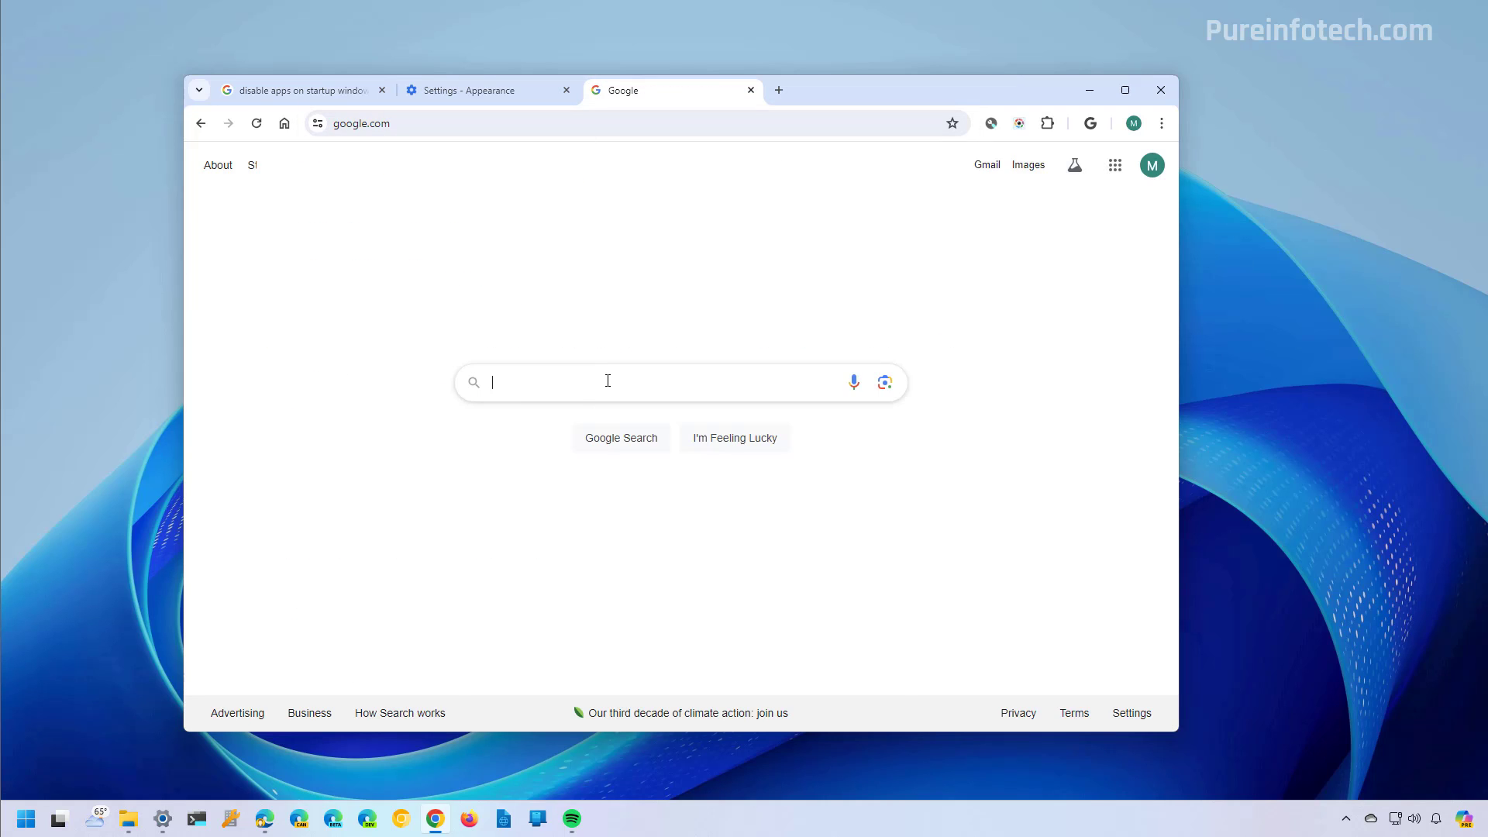
left_click(608, 417)
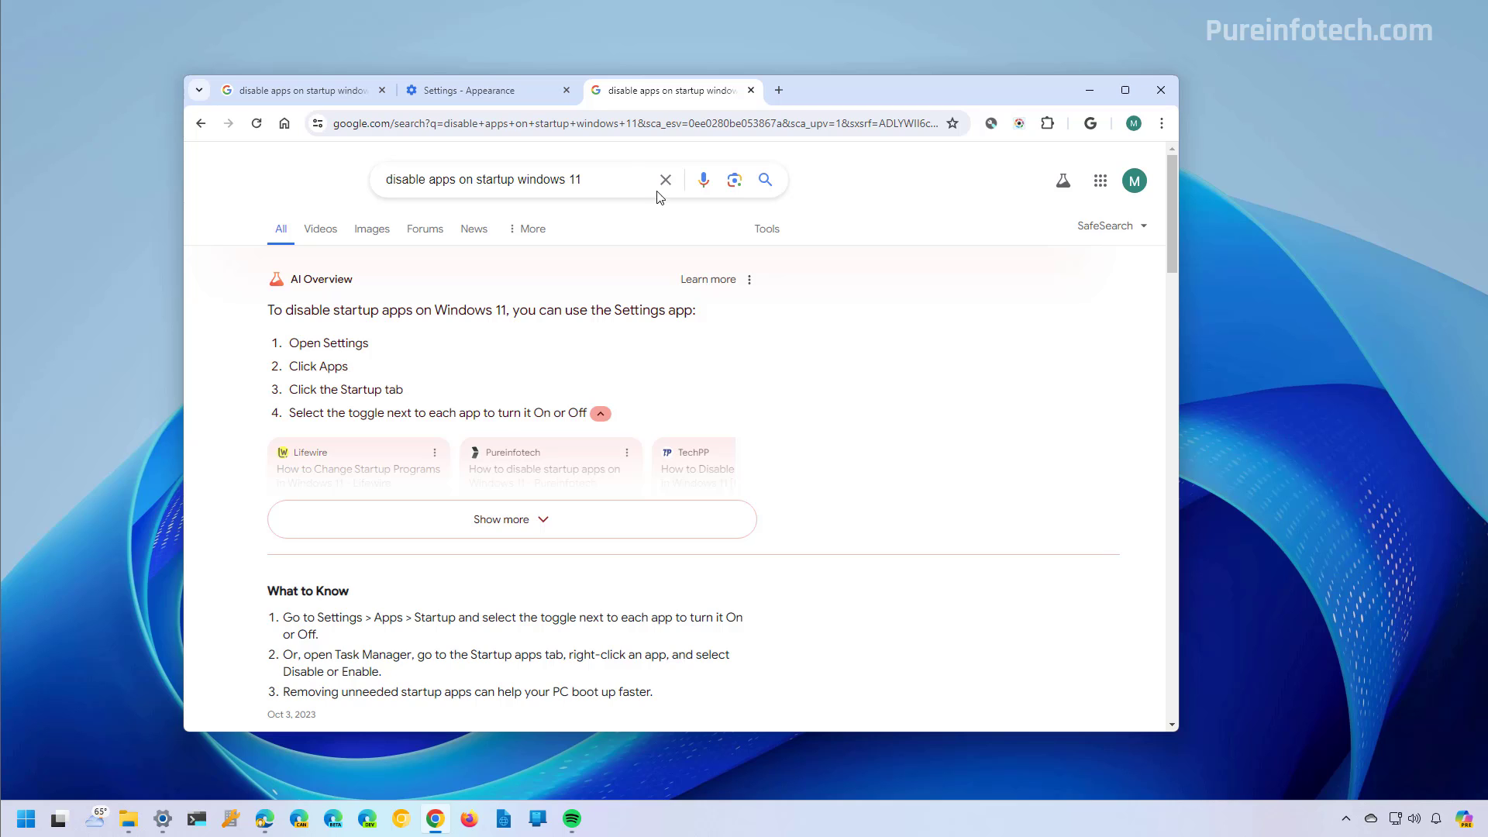
Return the tab to the New Tab page and reveal the desktop with Win+D.
left_click(533, 123)
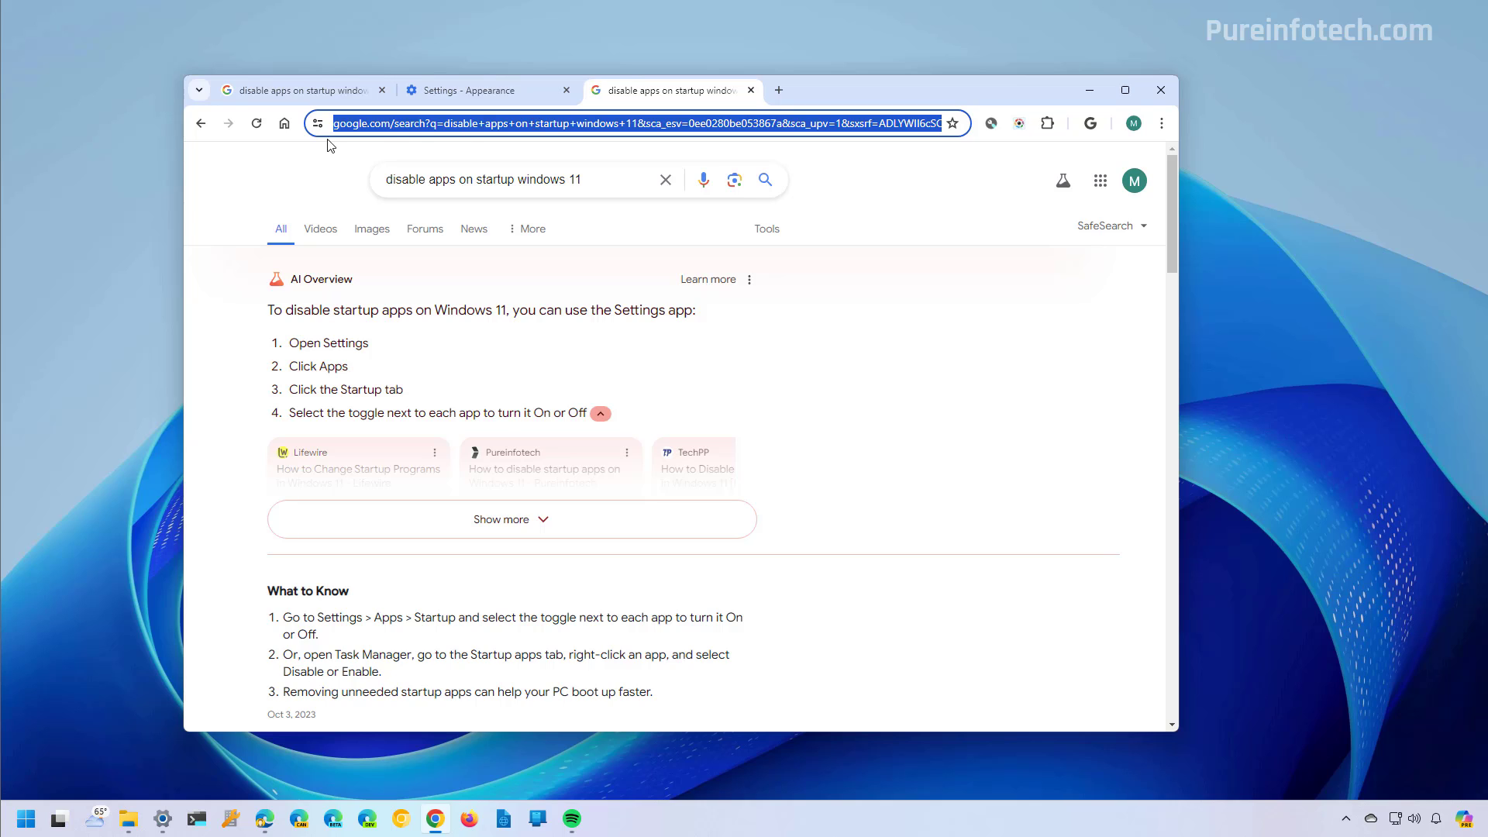
left_click(293, 132)
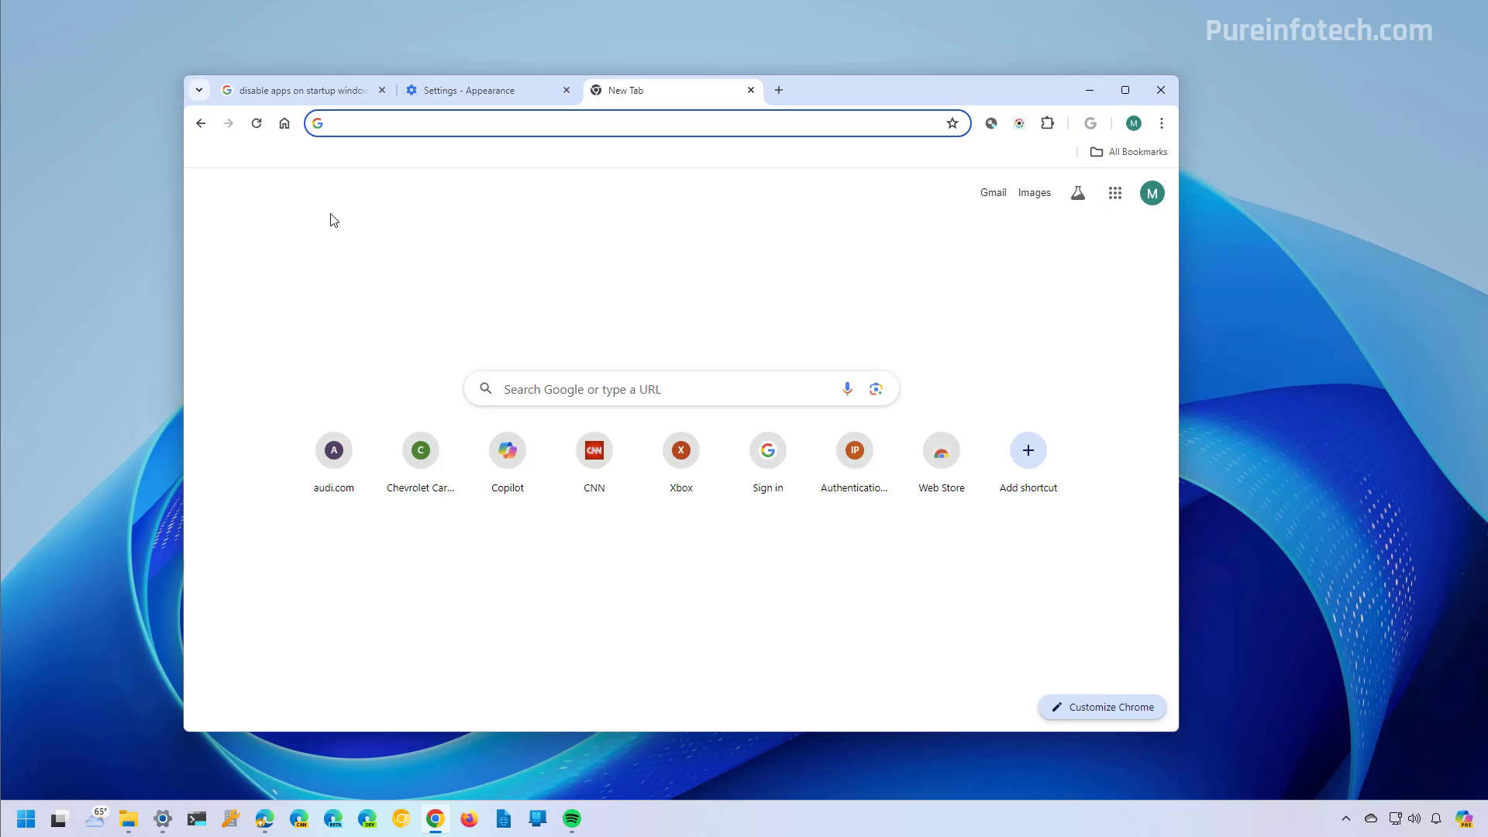
key("super+d")
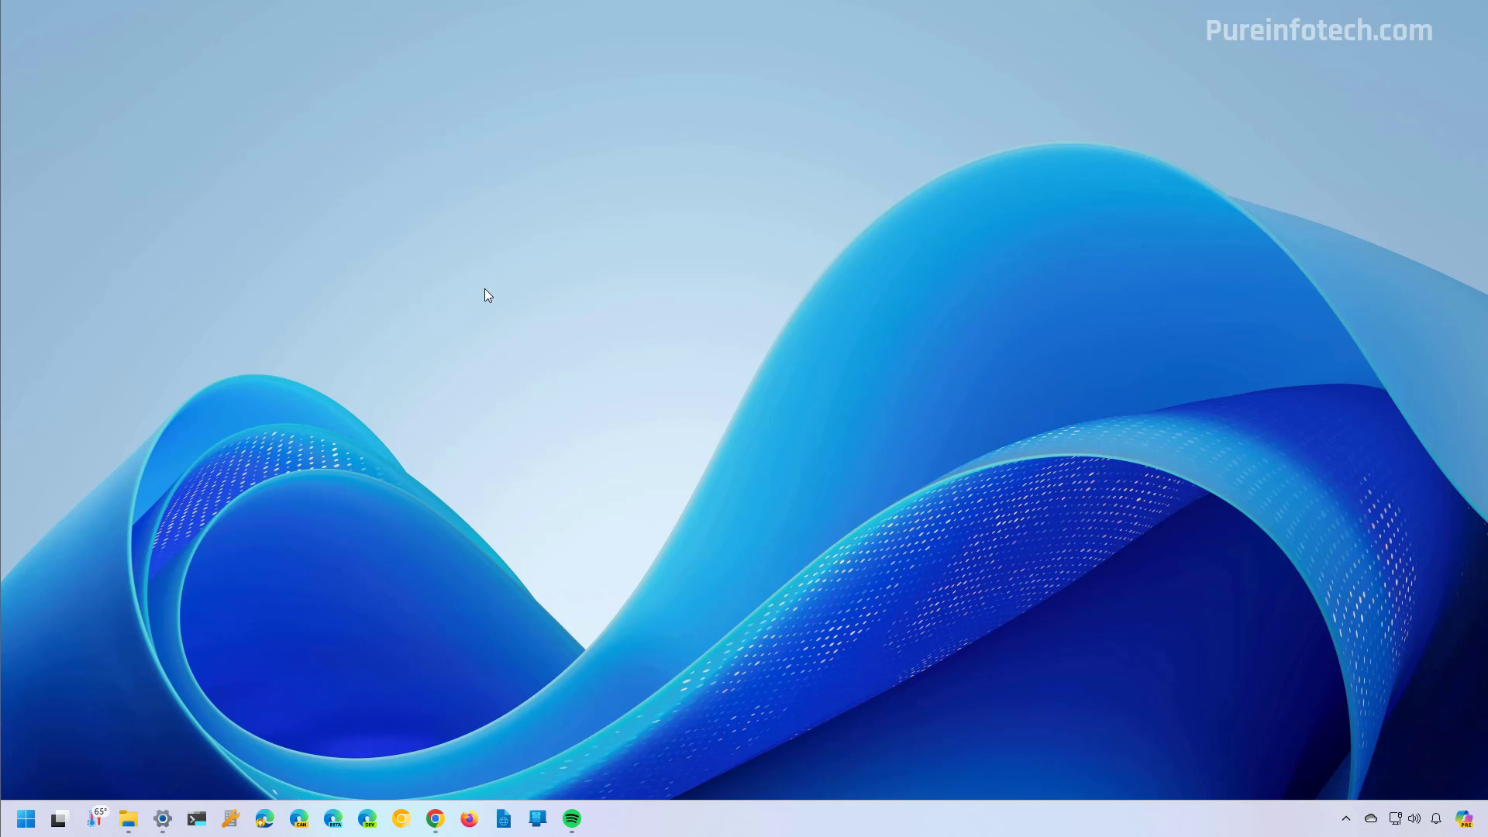
Launch Microsoft Edge from the Start menu.
key("super")
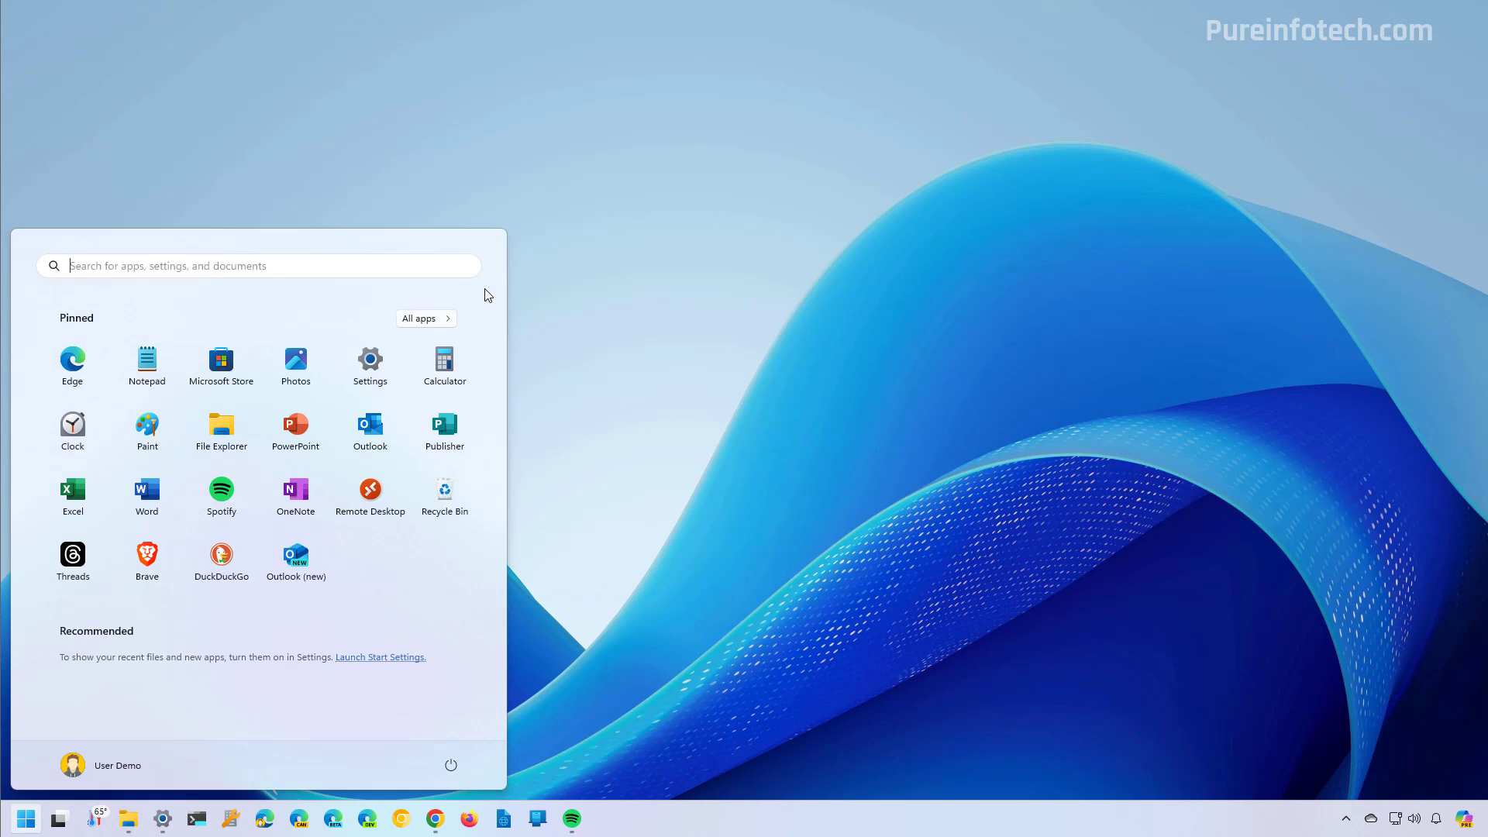
type("edge")
key("Return")
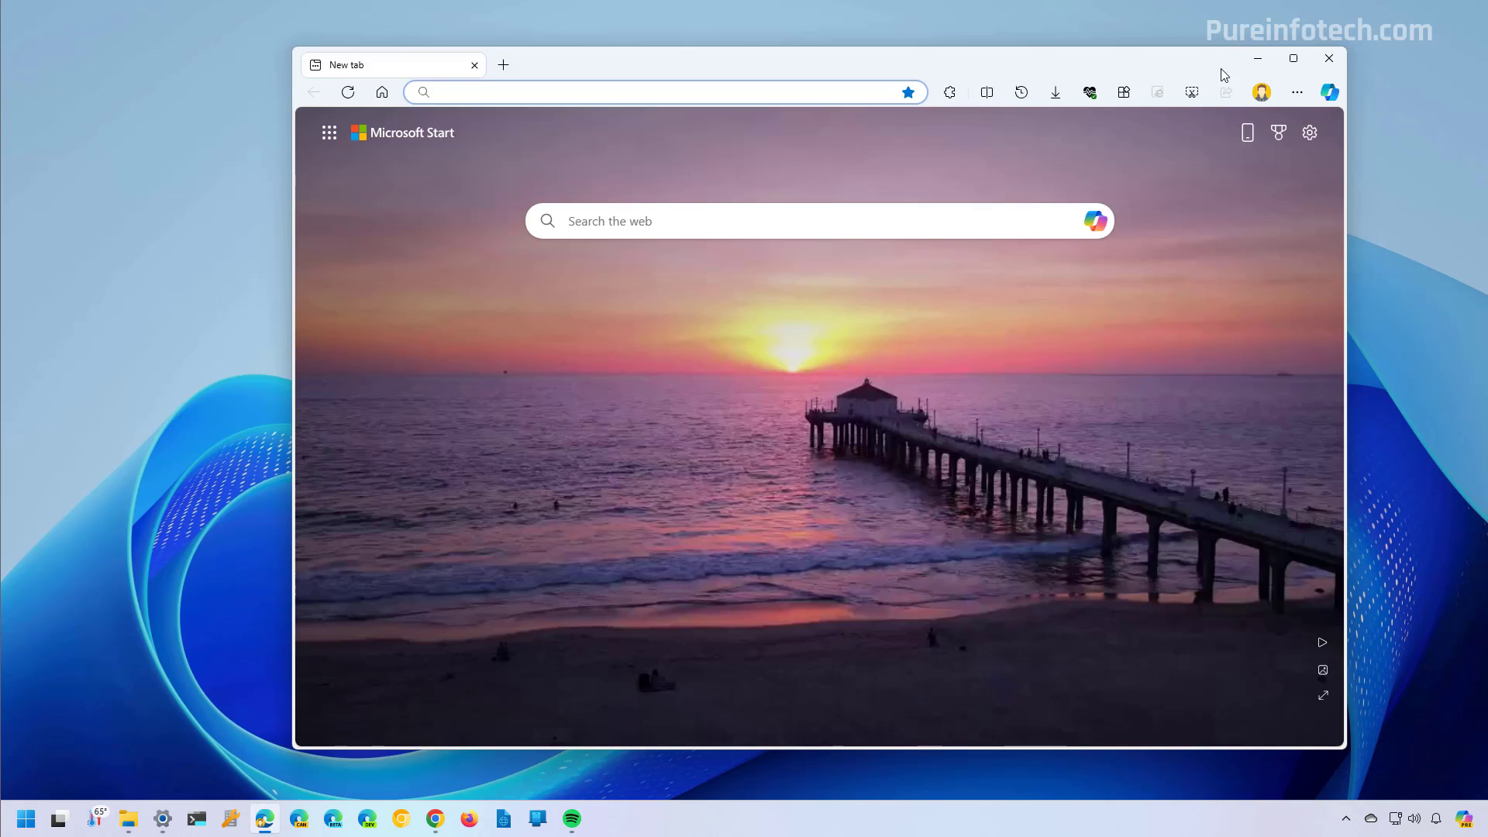
Open Edge Settings > Privacy, search, and services > Address bar and search > Manage search engines.
left_click(1296, 92)
left_click(1151, 534)
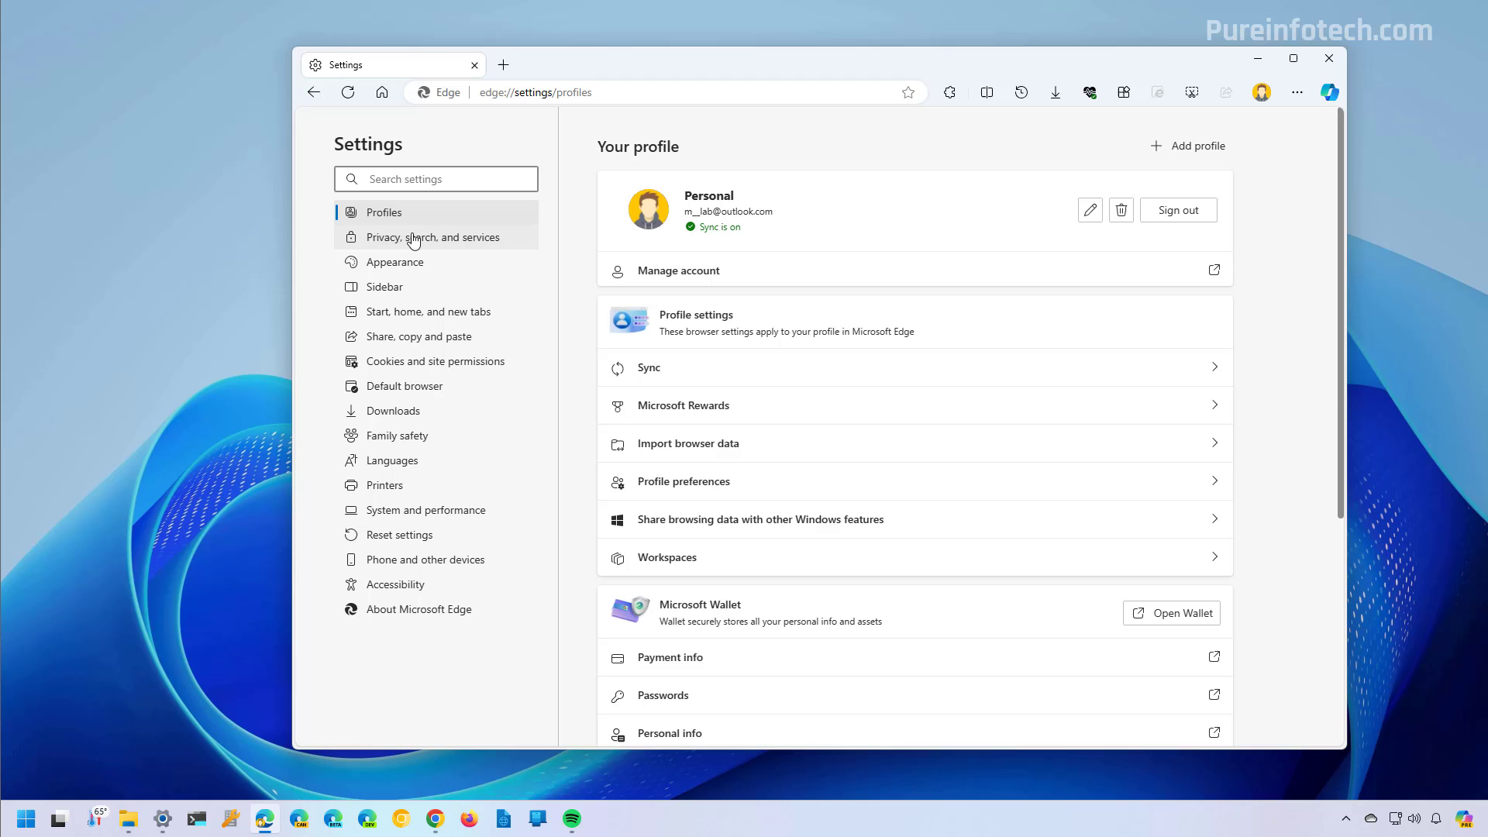
left_click(413, 238)
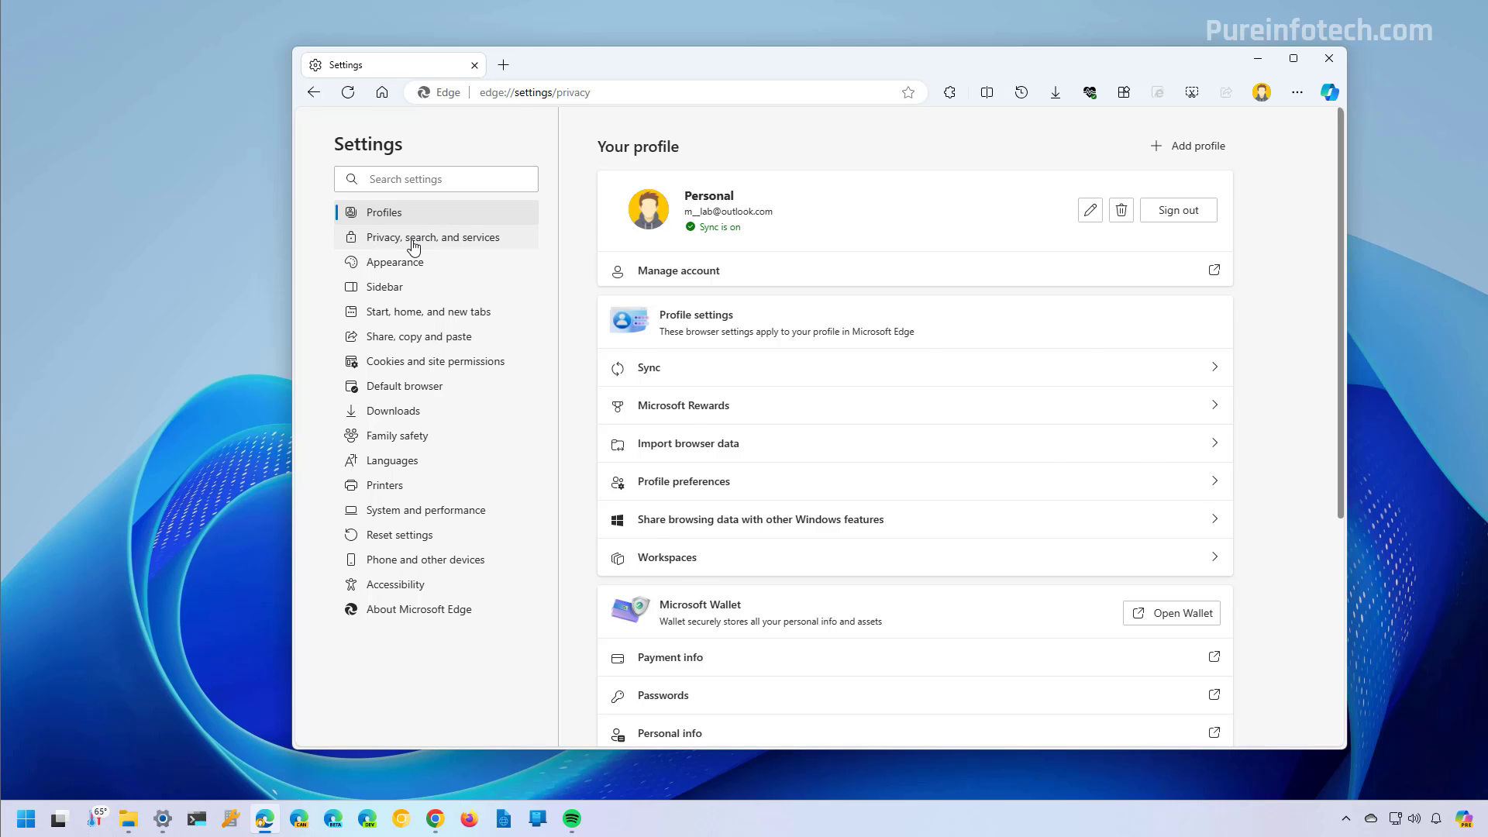
scroll(791, 458, "down", 15)
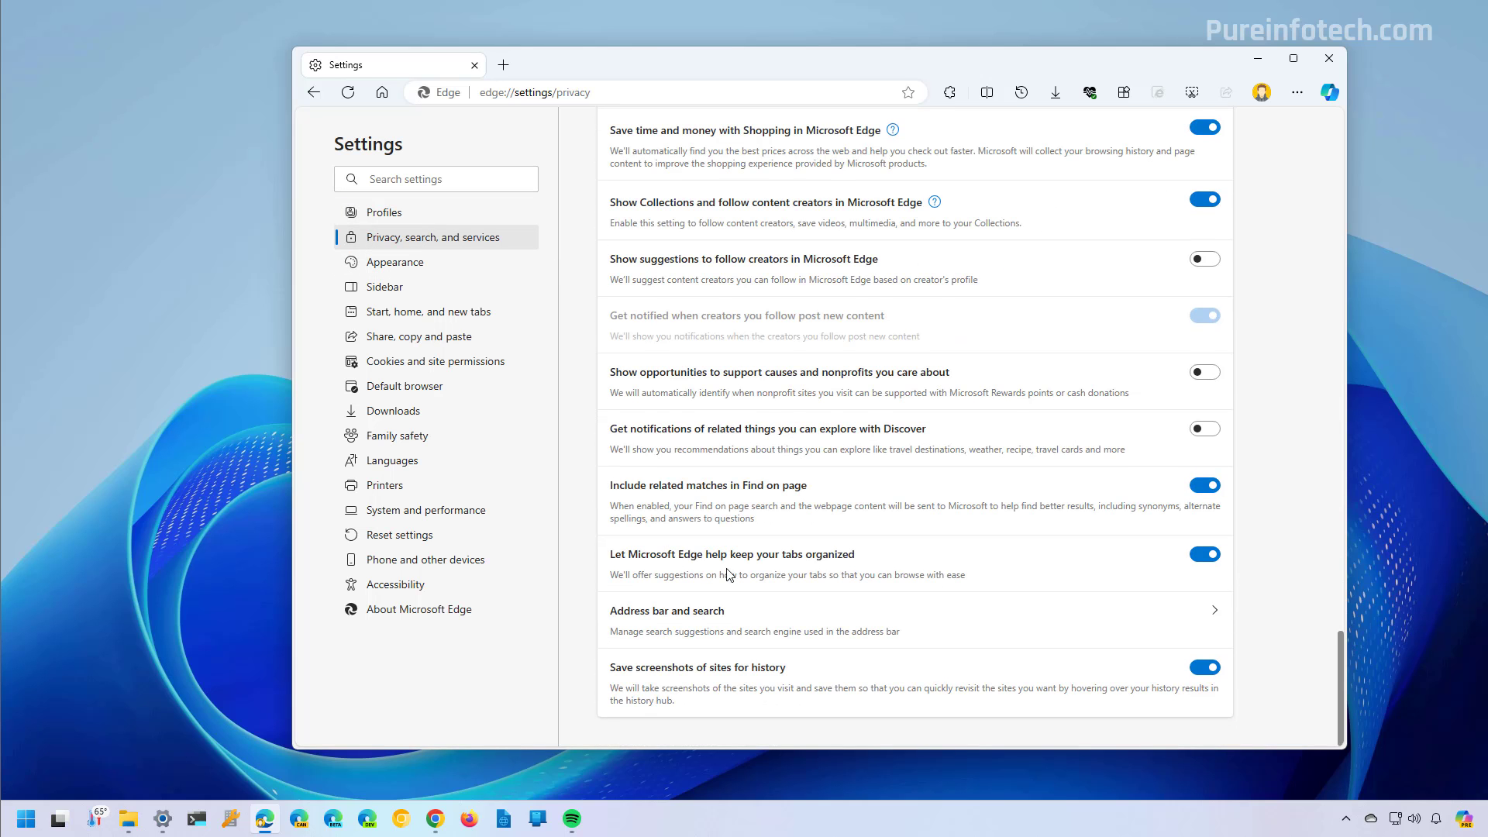
left_click(683, 623)
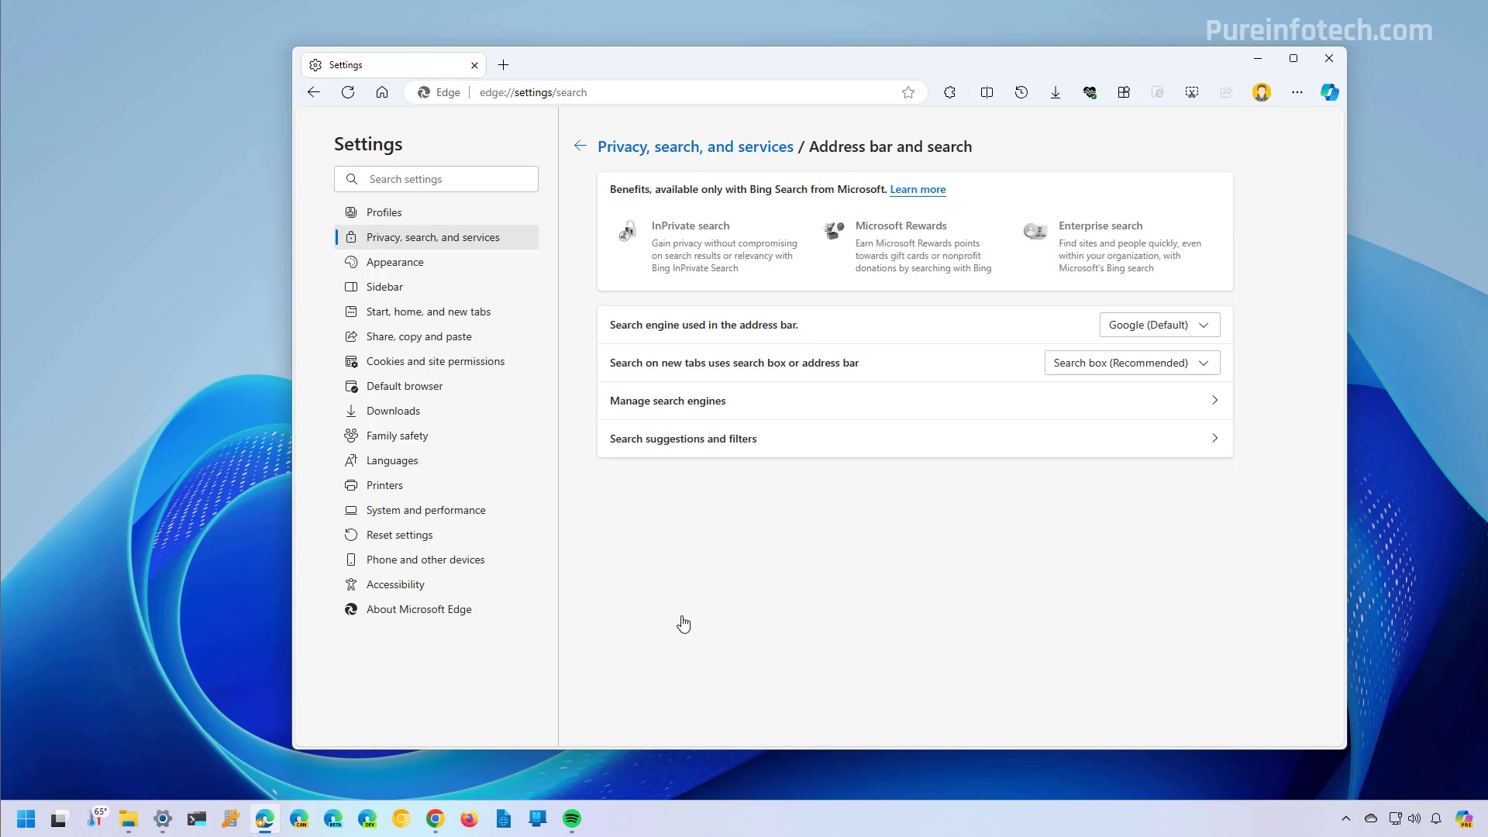
left_click(656, 408)
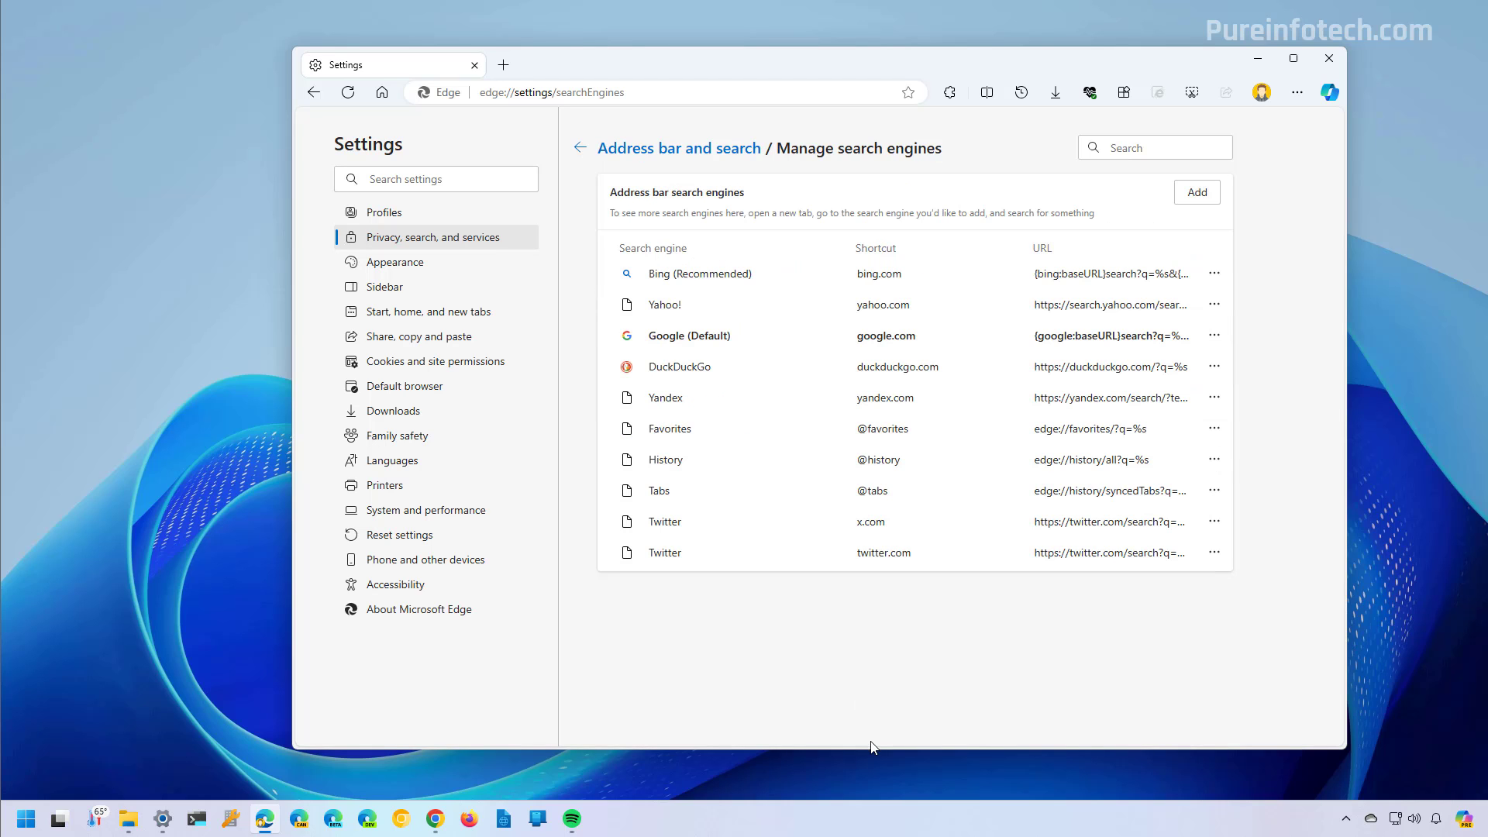
Start adding a new search engine named 'Google Web'.
left_click(1203, 199)
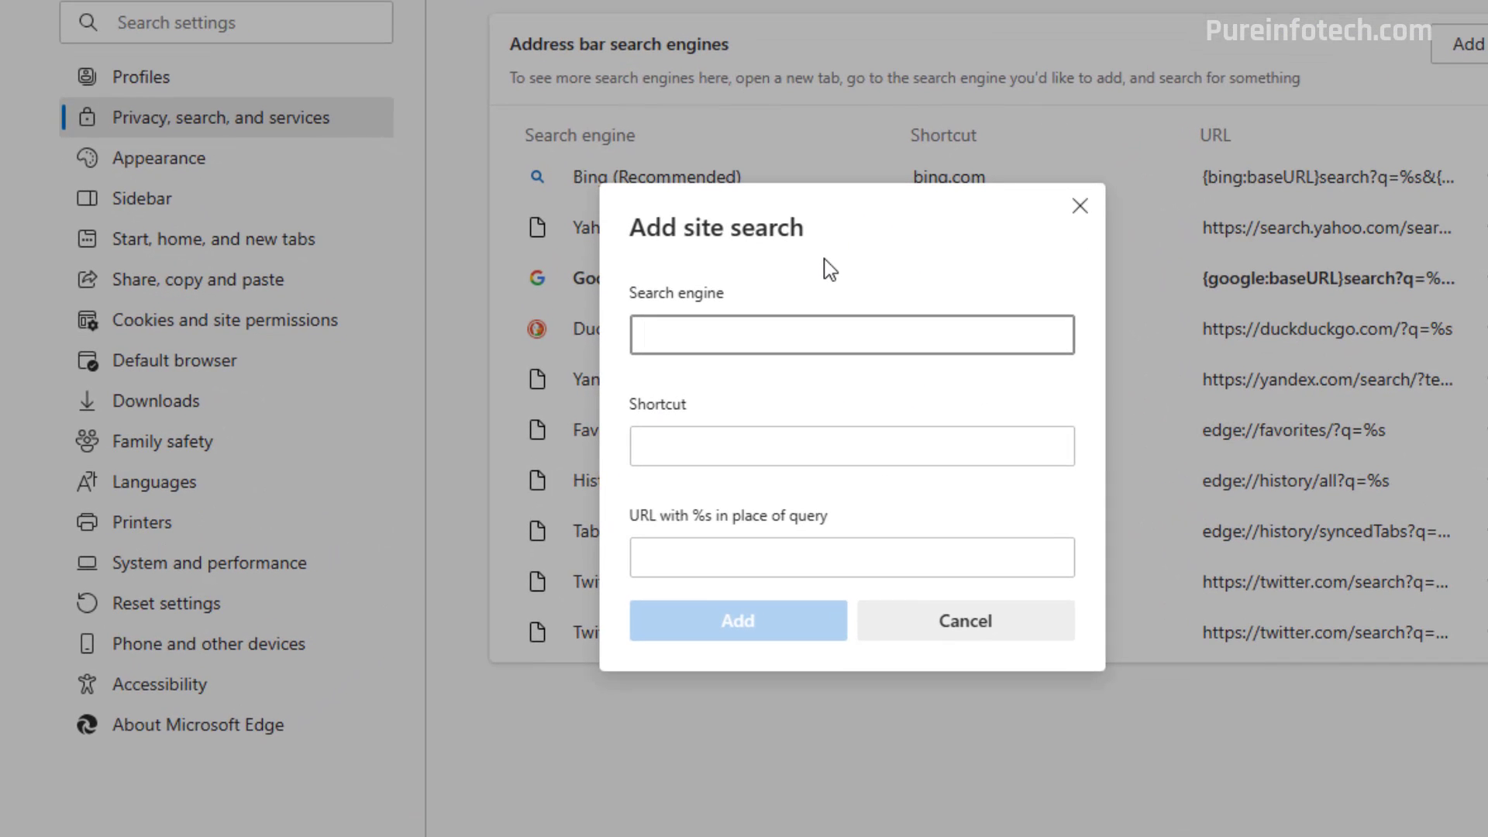
type("Google Wseb")
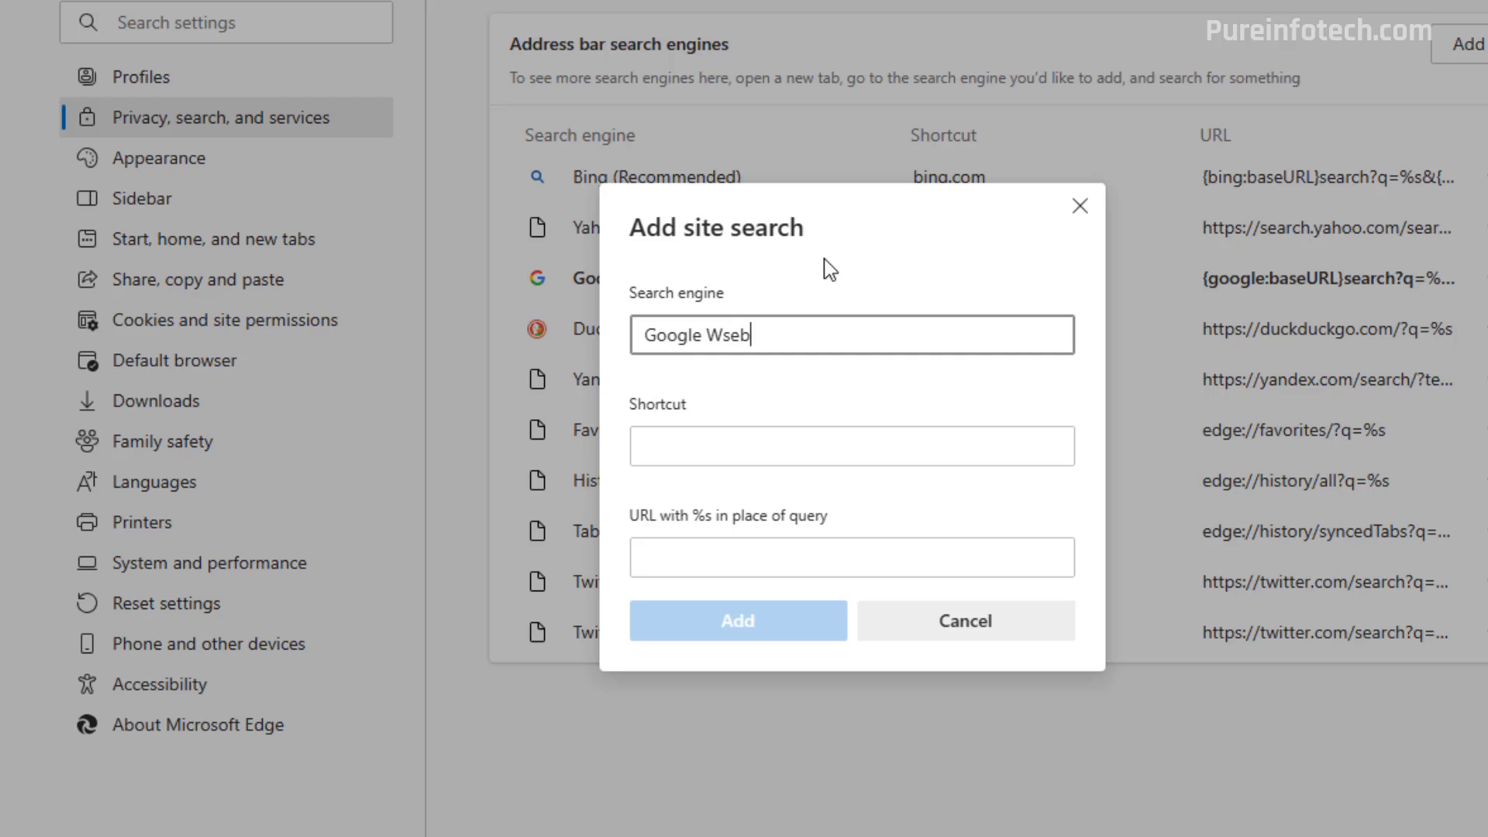
key("BackSpace")
key("BackSpace")
type("e")
key("BackSpace")
key("BackSpace")
type("eb")
left_click(773, 438)
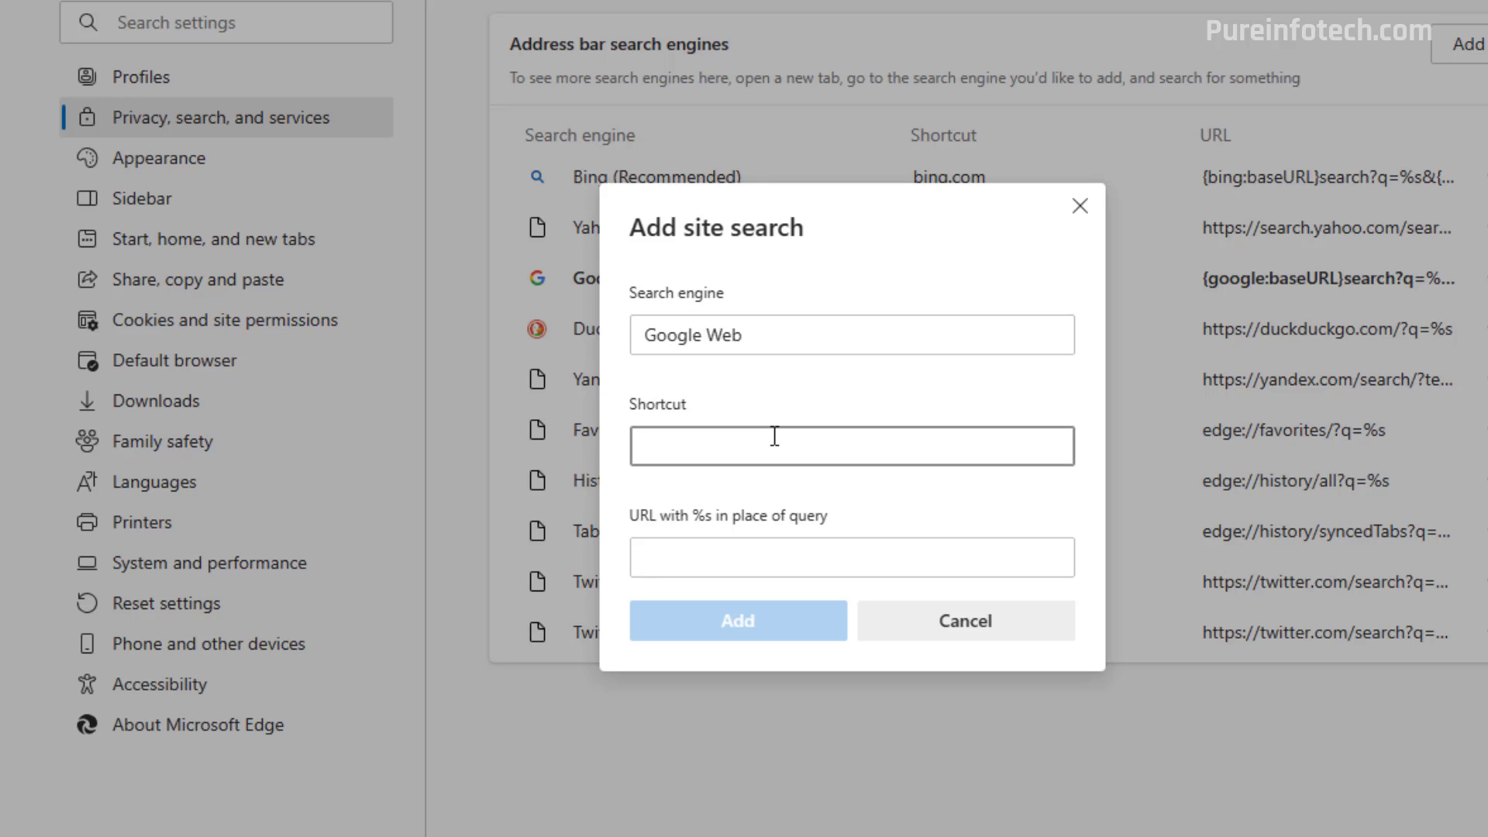
type("https://google.com")
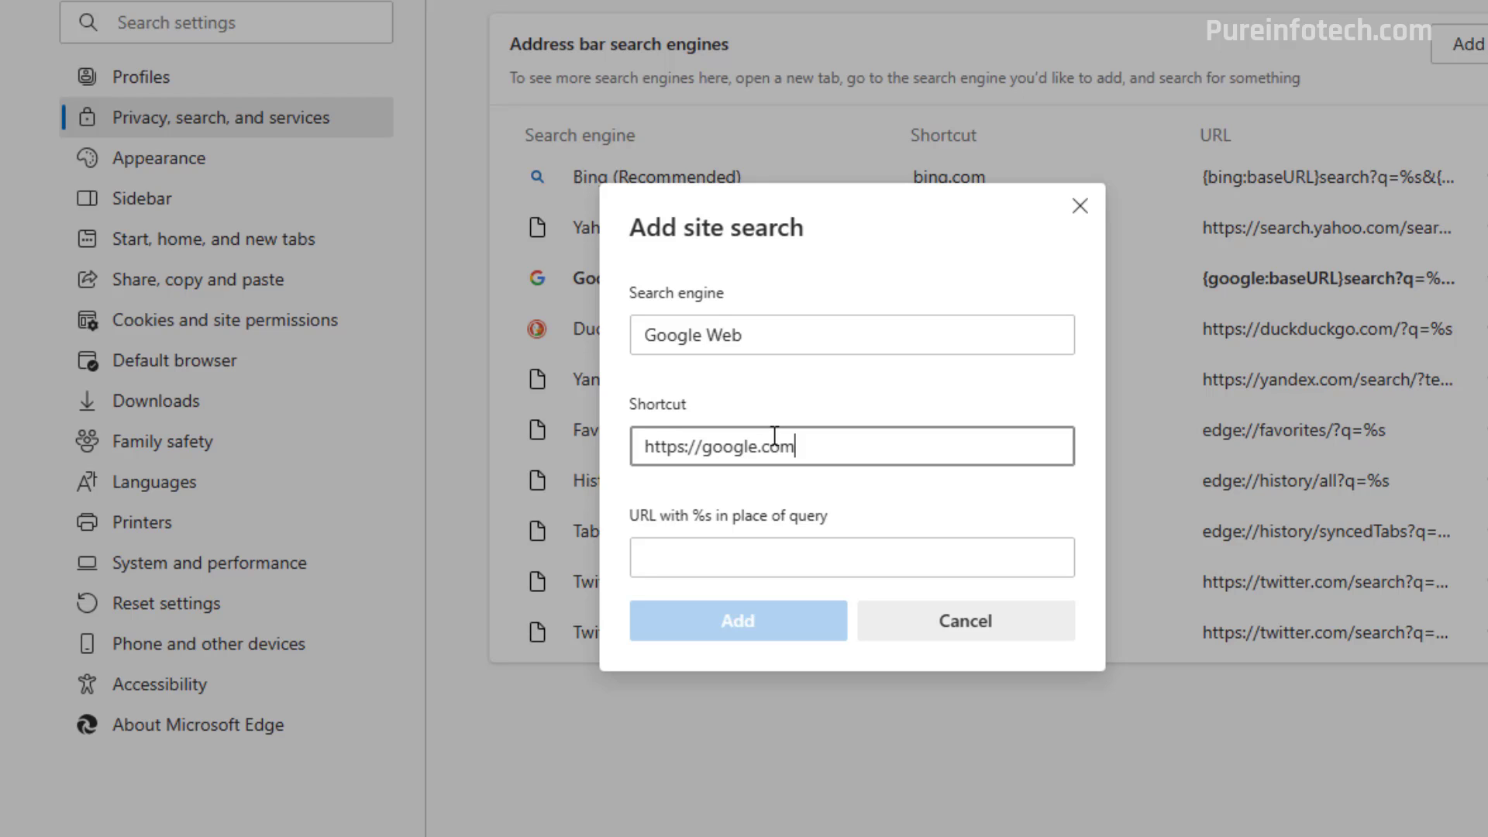
key("Tab")
type("{google:baseURL}/search?udm=14&q=%s")
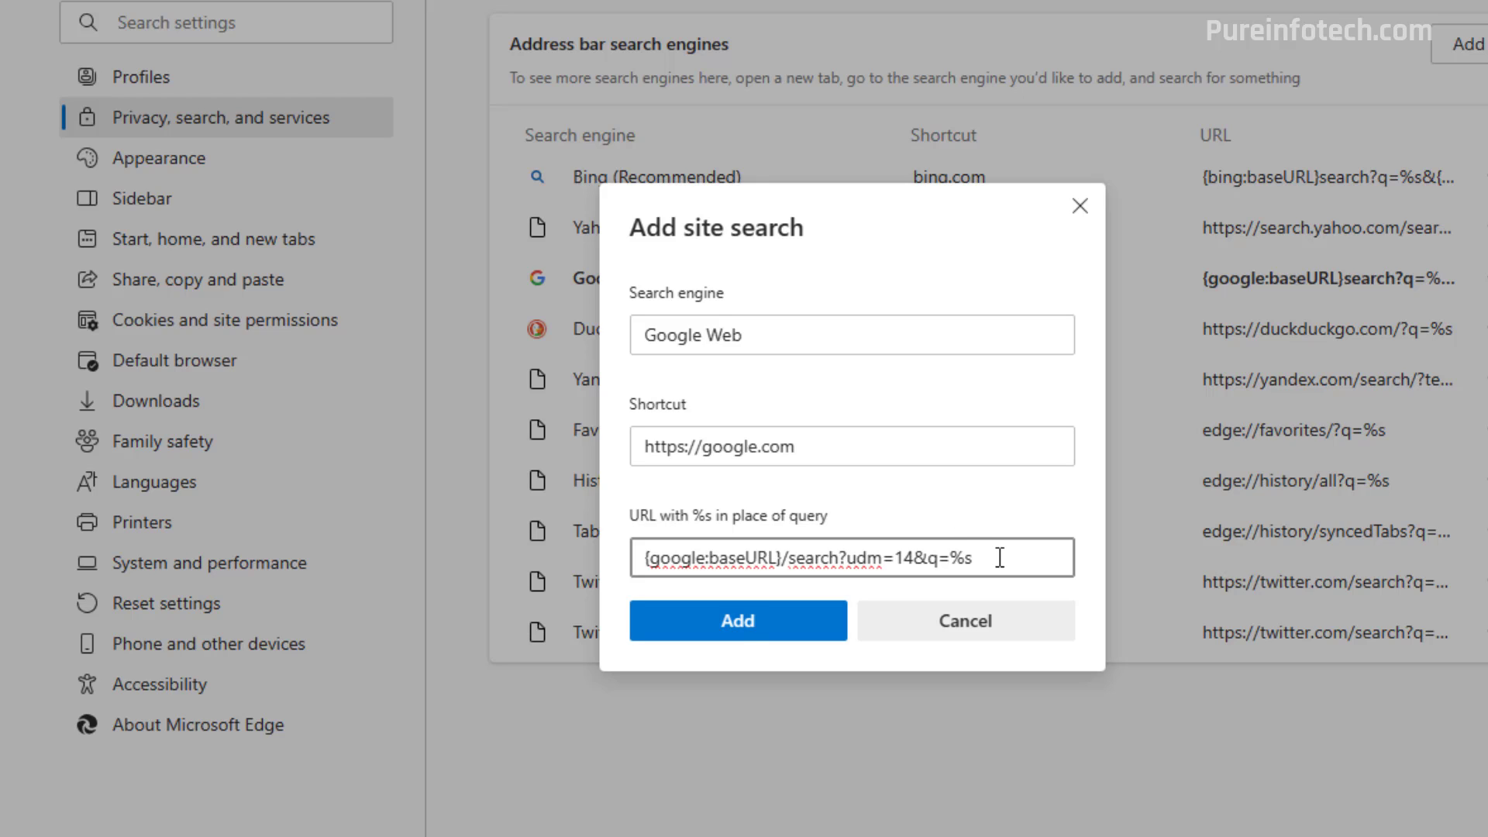
key("ctrl+a")
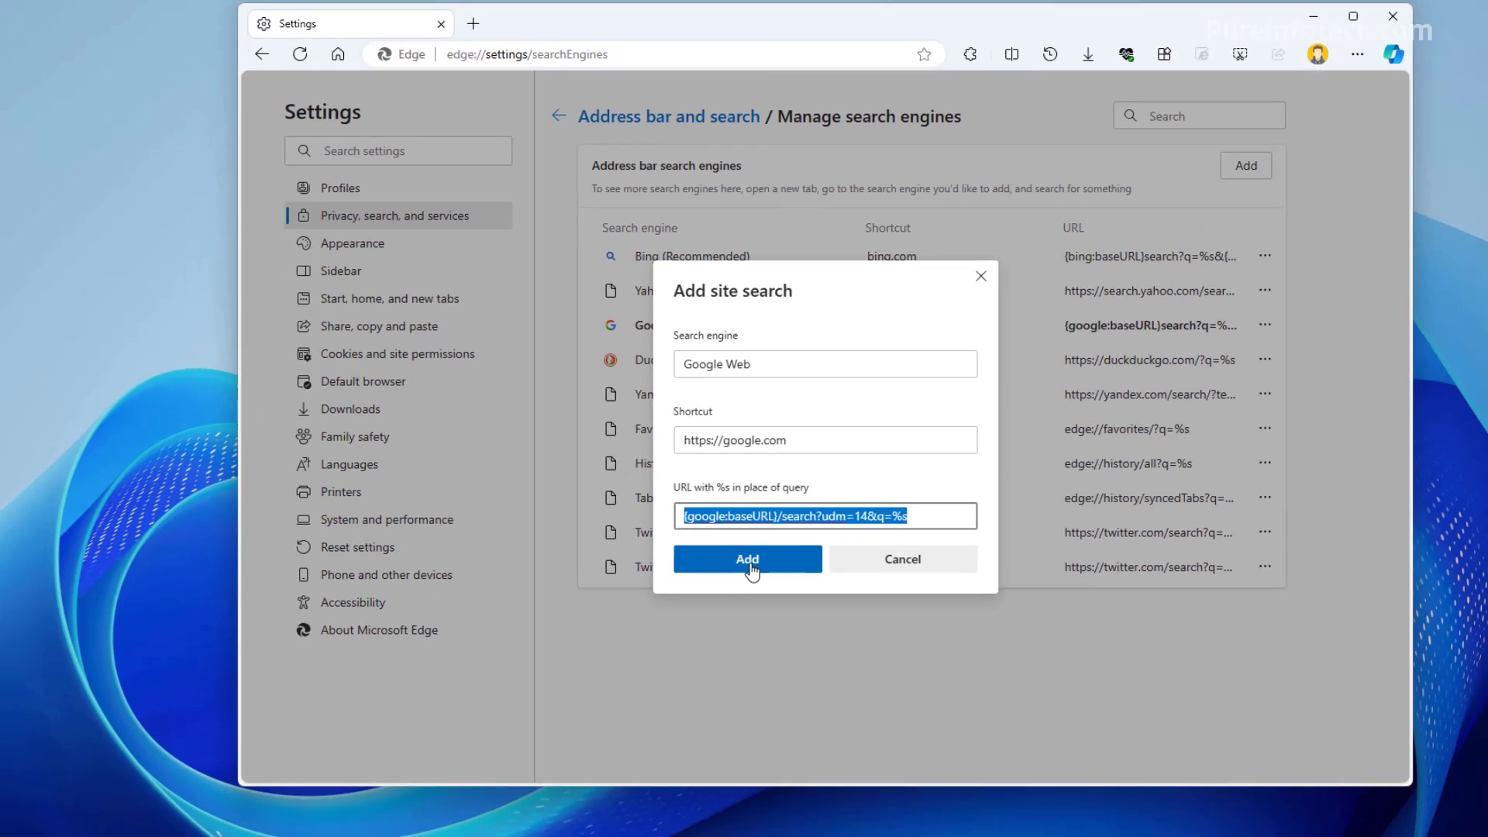
left_click(748, 562)
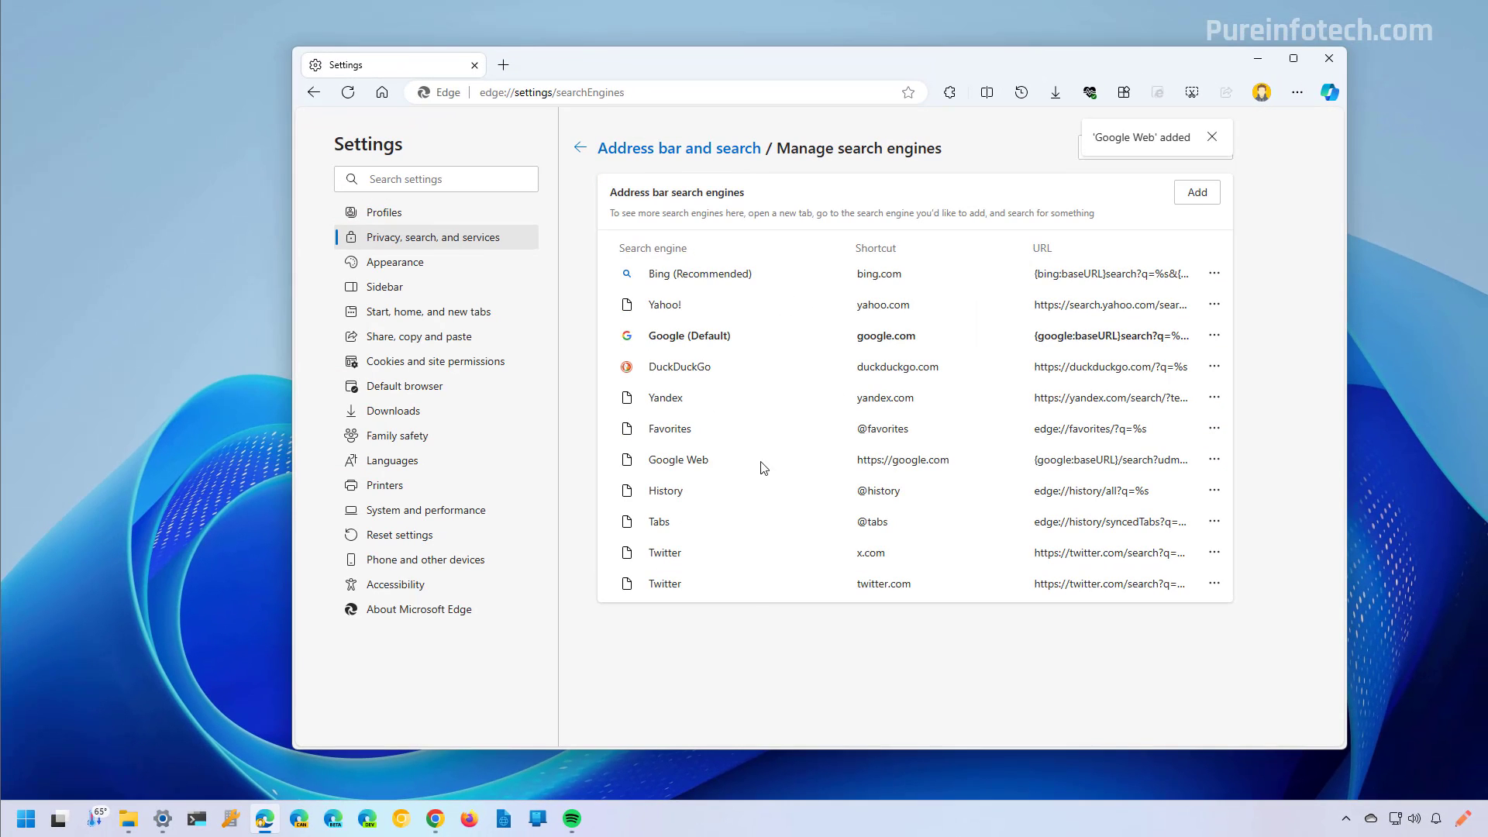
Make Google Web Edge's default search engine and open a new tab.
left_click(1214, 459)
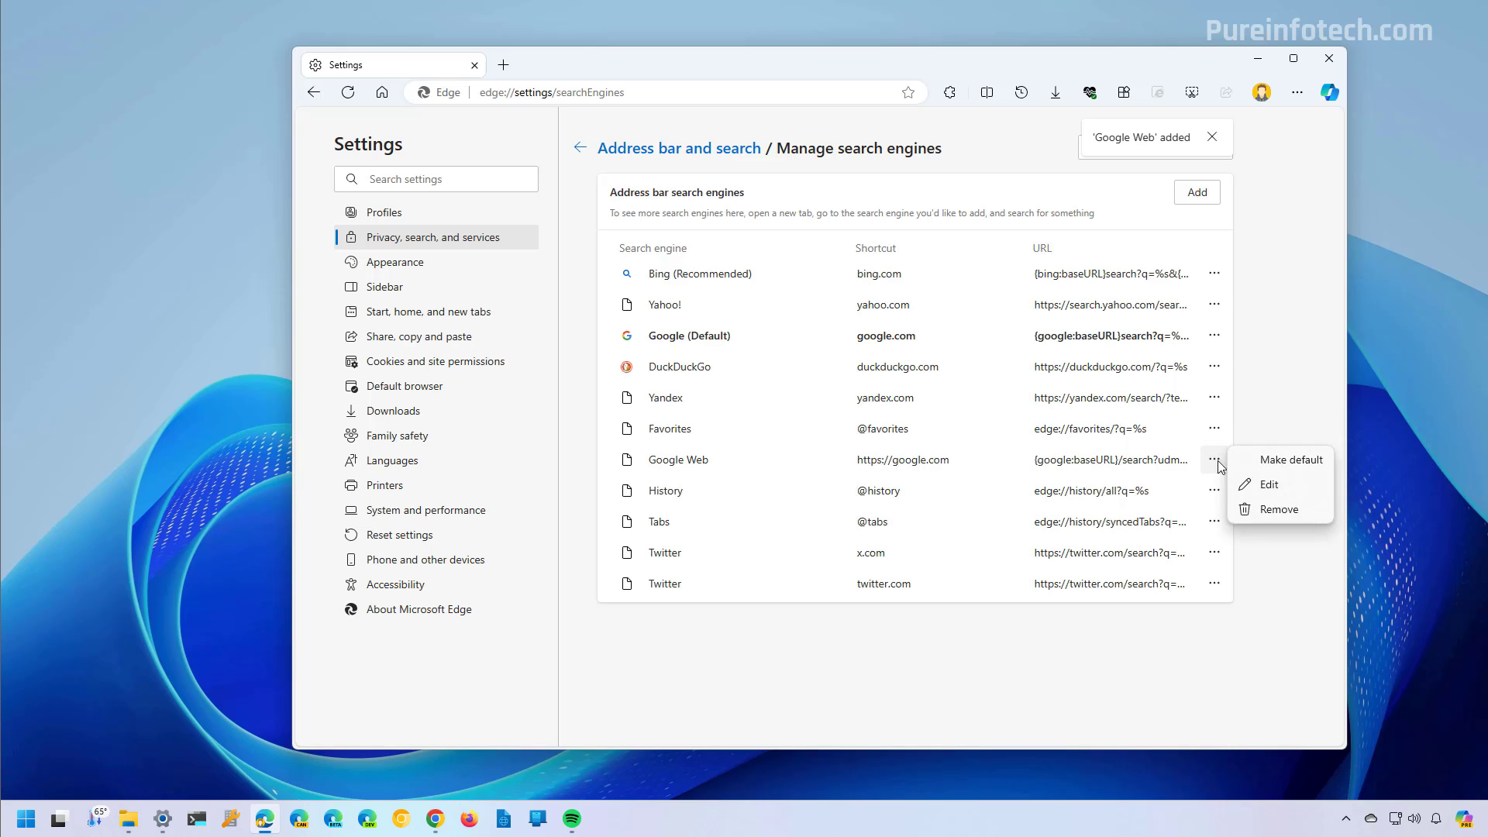
left_click(1277, 462)
left_click(503, 64)
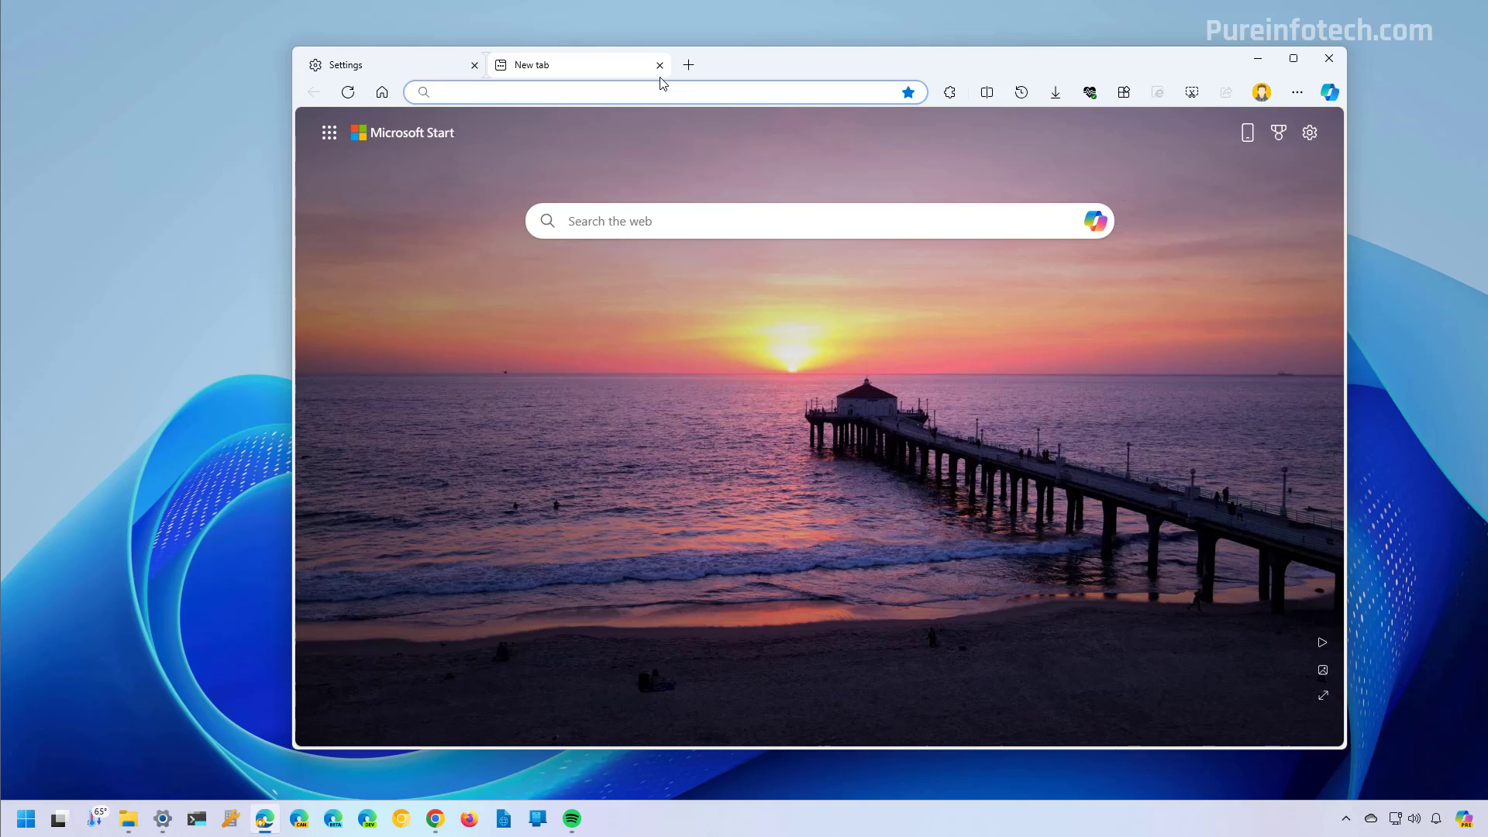
Search 'disable fast startup on windows 11' from the Edge address bar.
type("disable fast star")
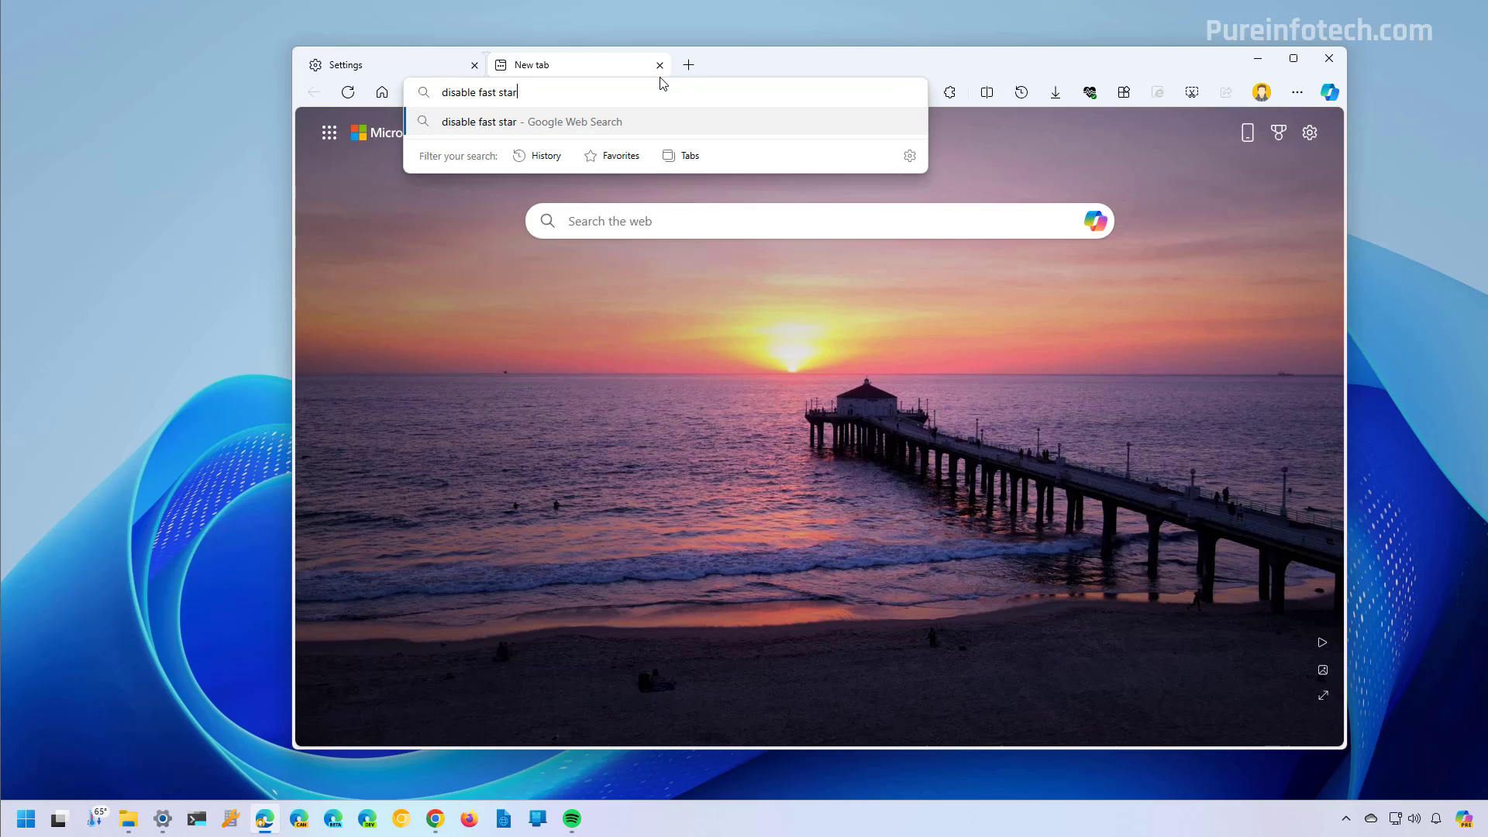
type("tup on windows 11")
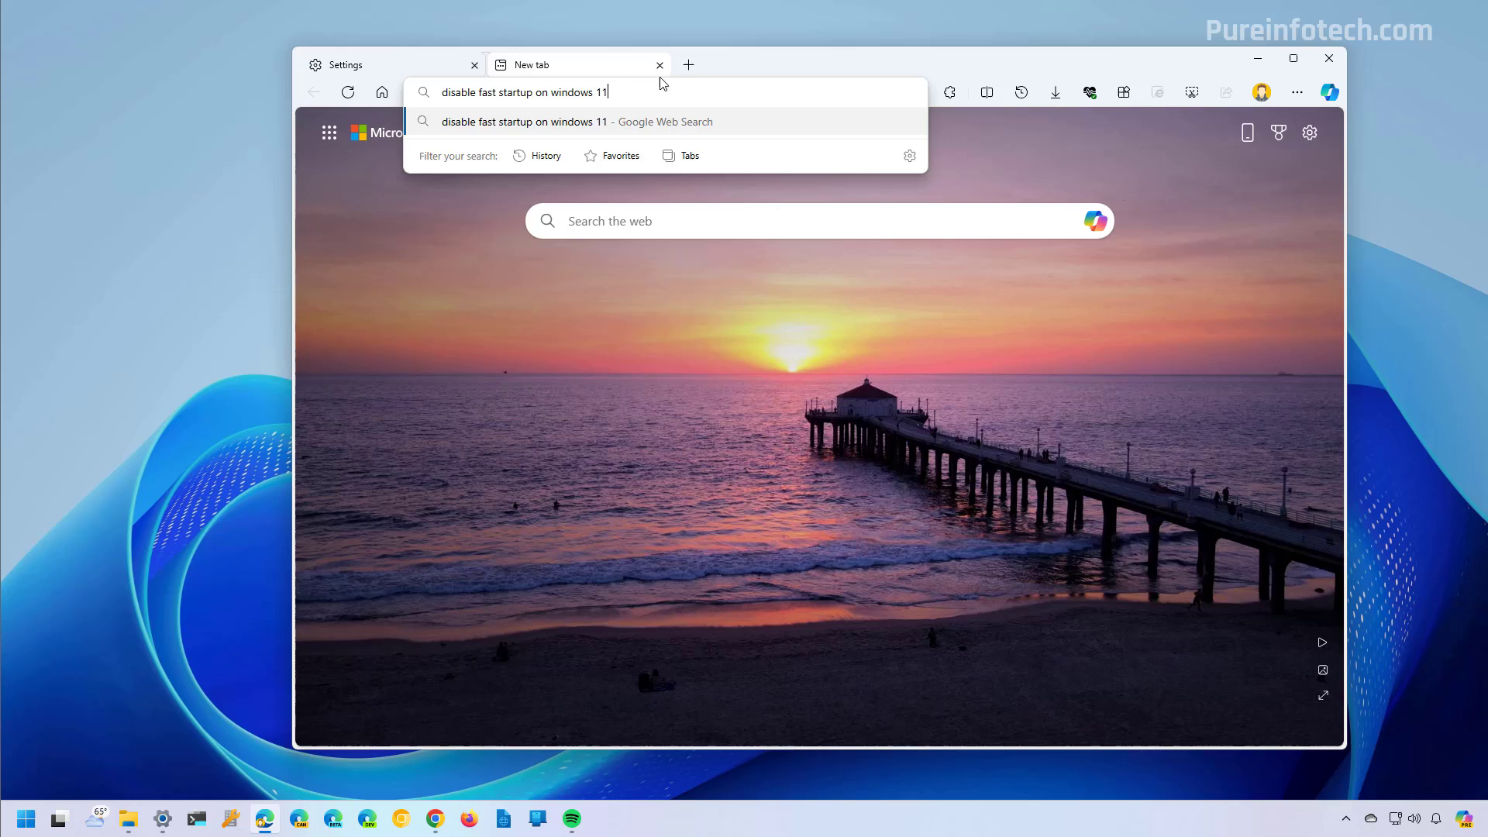
key("Return")
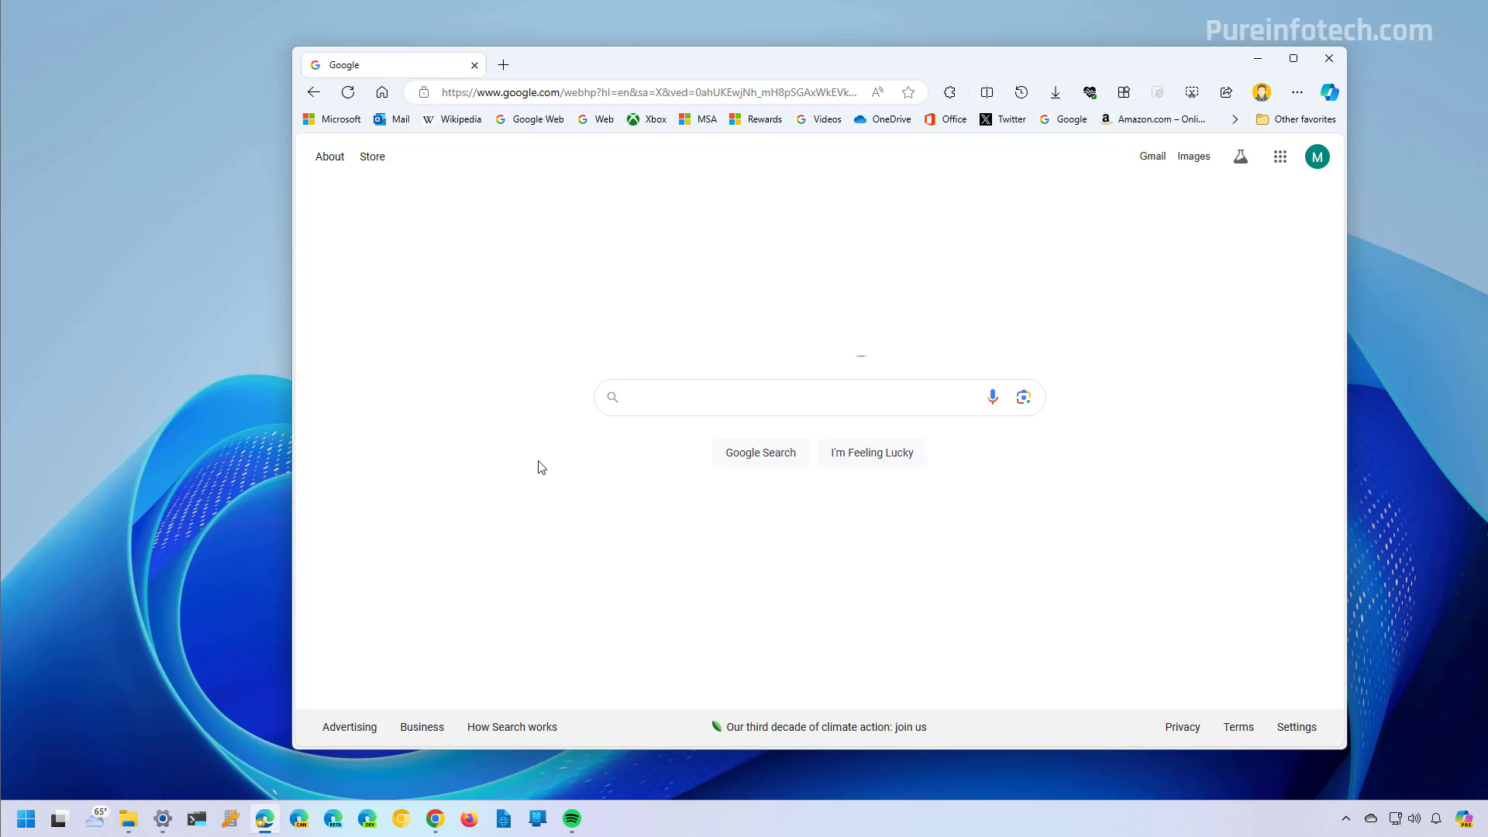
Search Google for '.' and switch the results to the Web-only filter.
left_click(663, 396)
type(".")
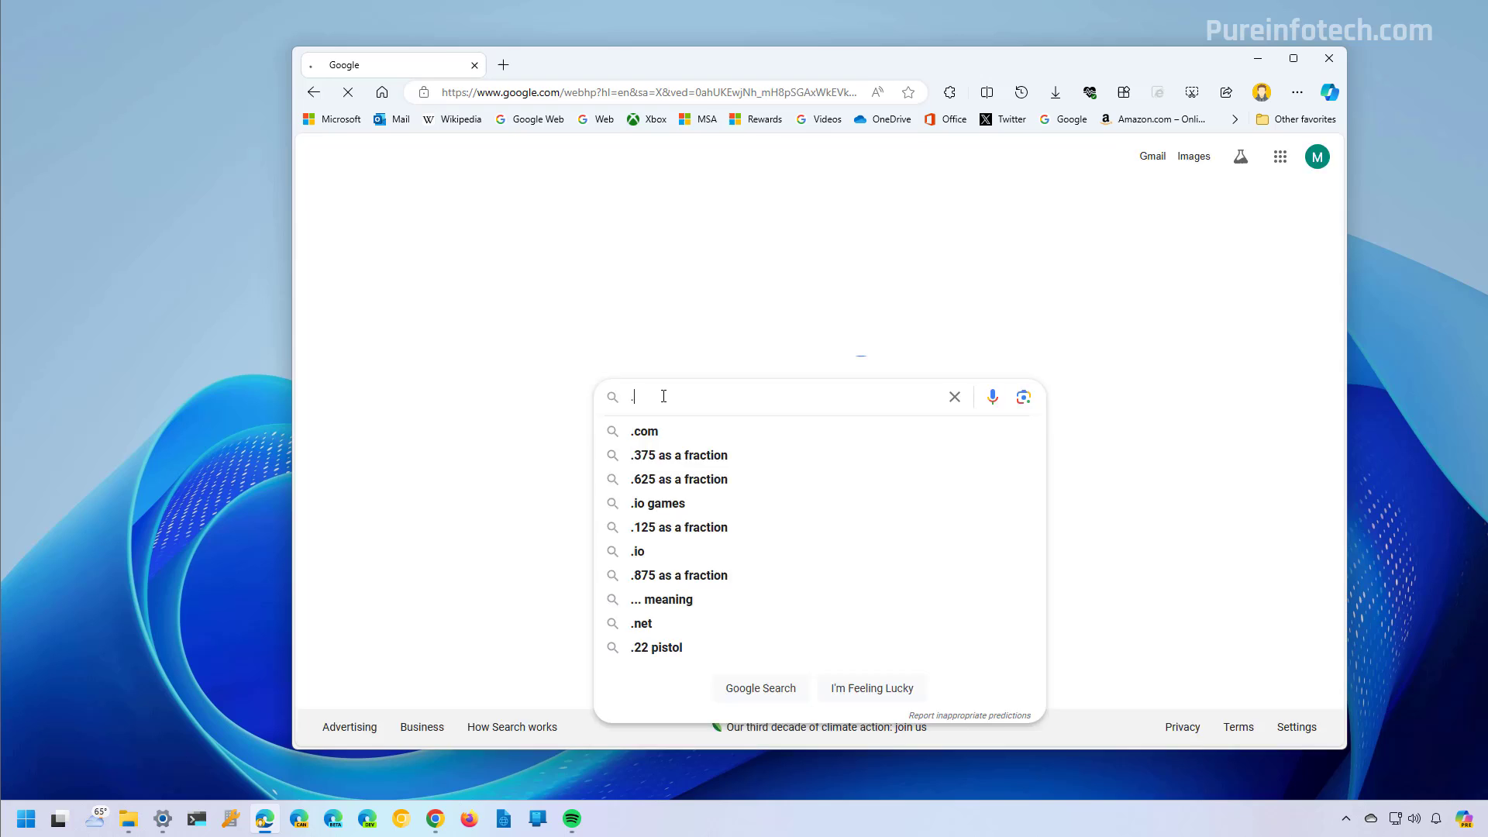
key("Return")
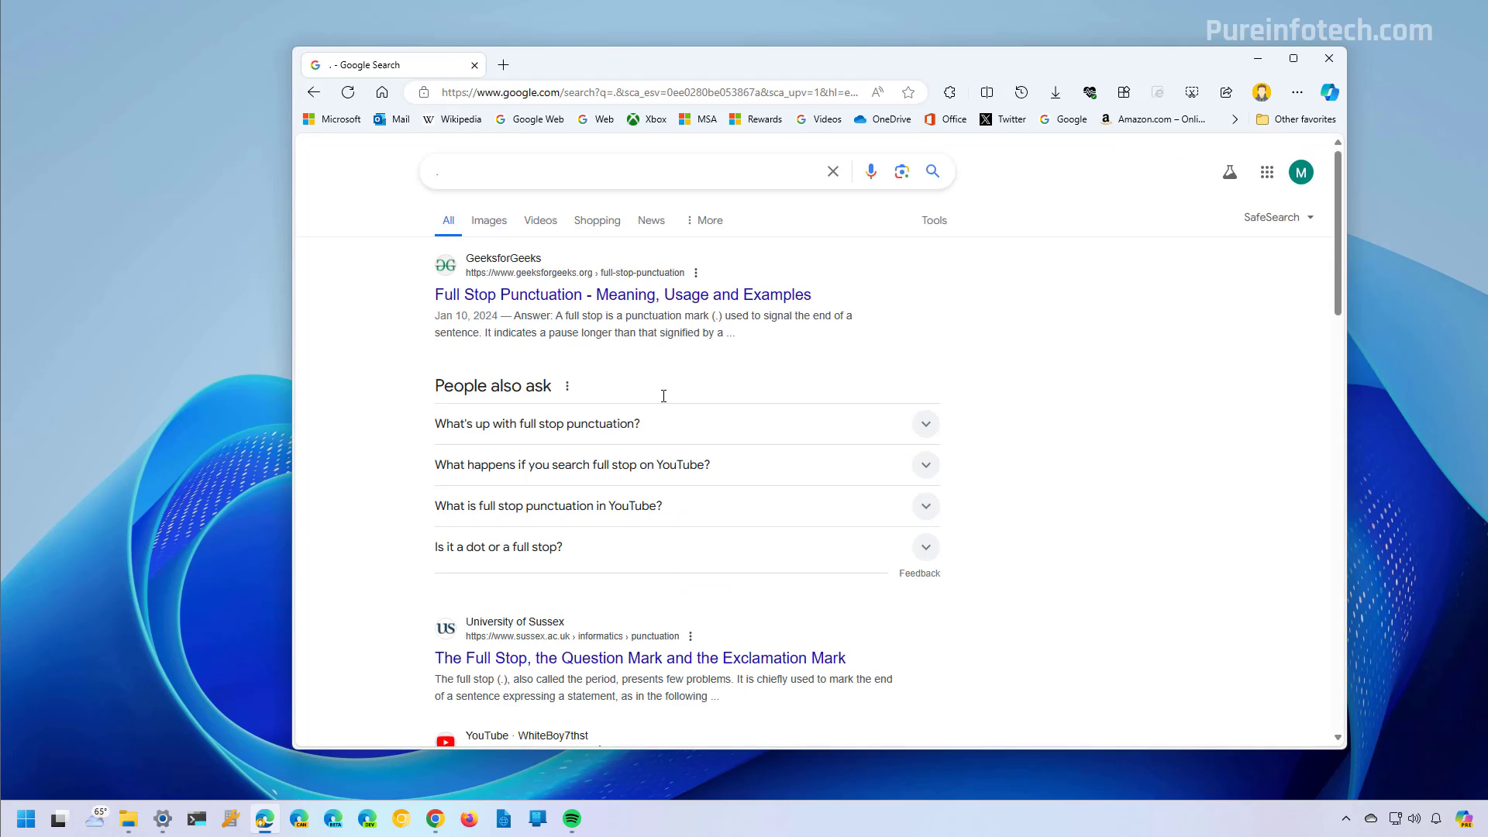
left_click(712, 225)
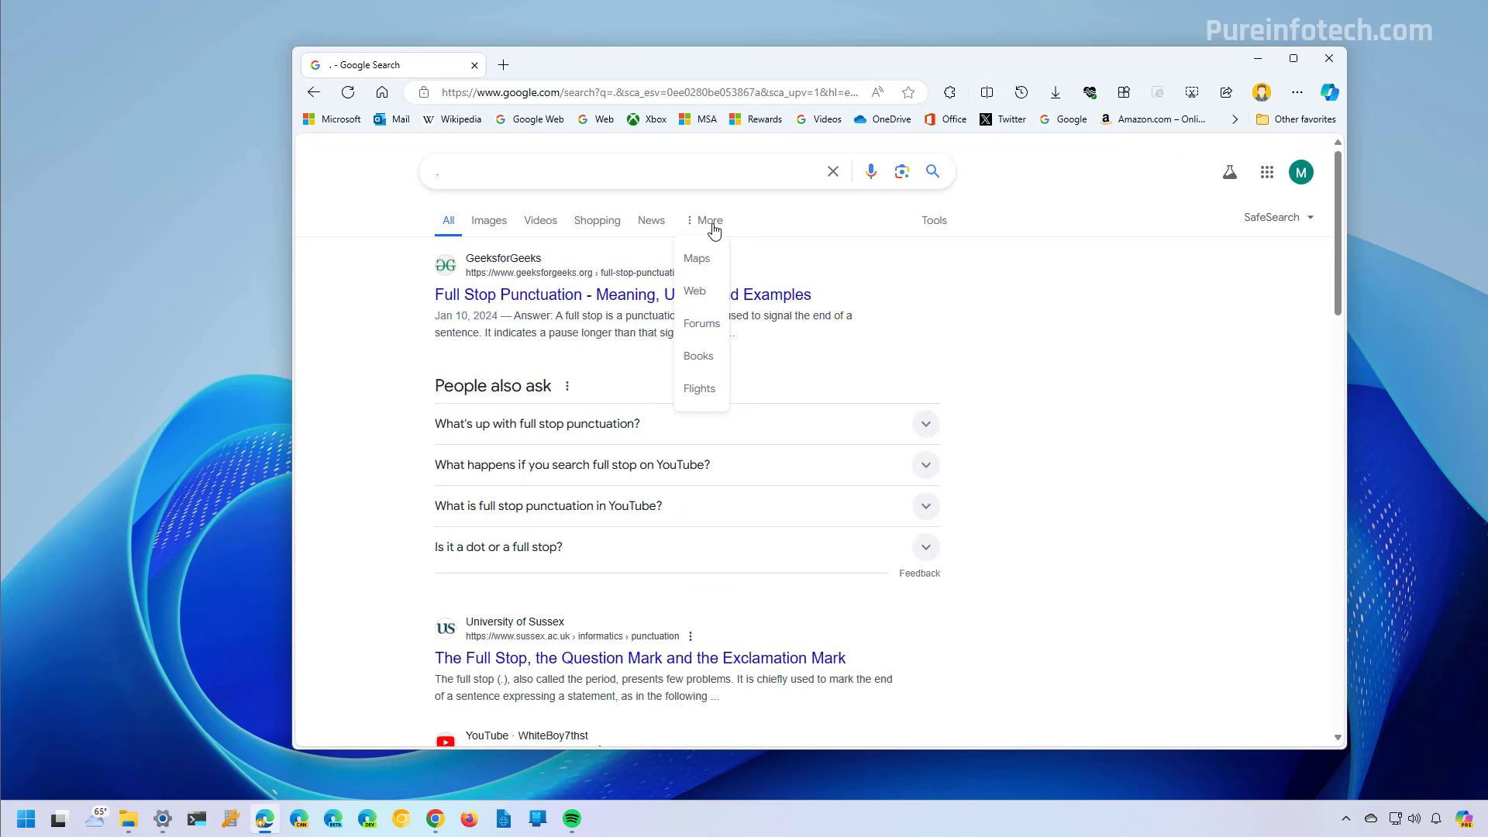
left_click(707, 298)
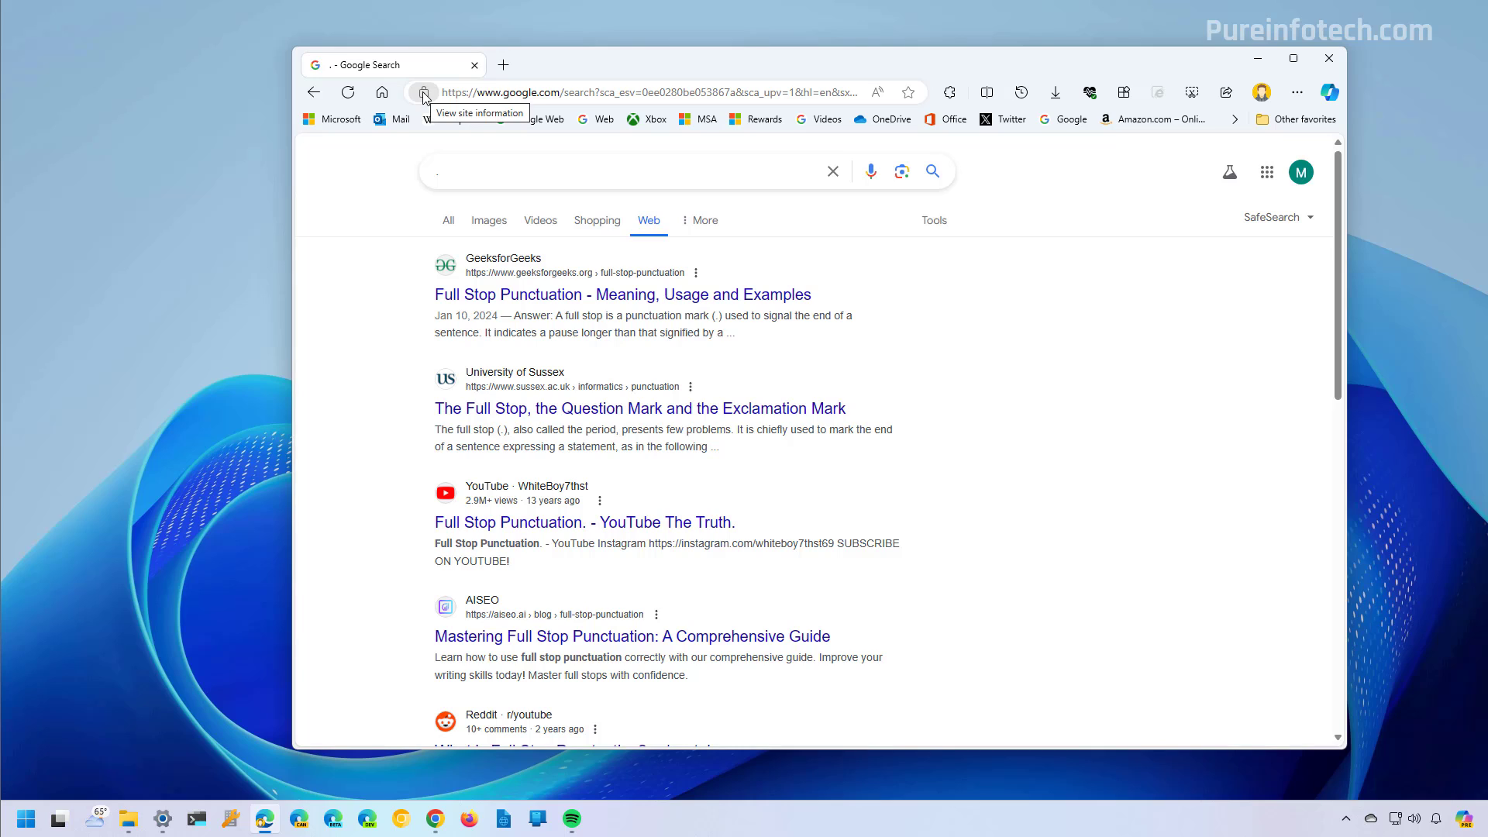
Save the Web results page as a 'Google Web' favorite, then search 'enable windows 11 screensaver'.
left_click_drag(424, 94, 518, 129)
right_click(517, 125)
left_click(610, 225)
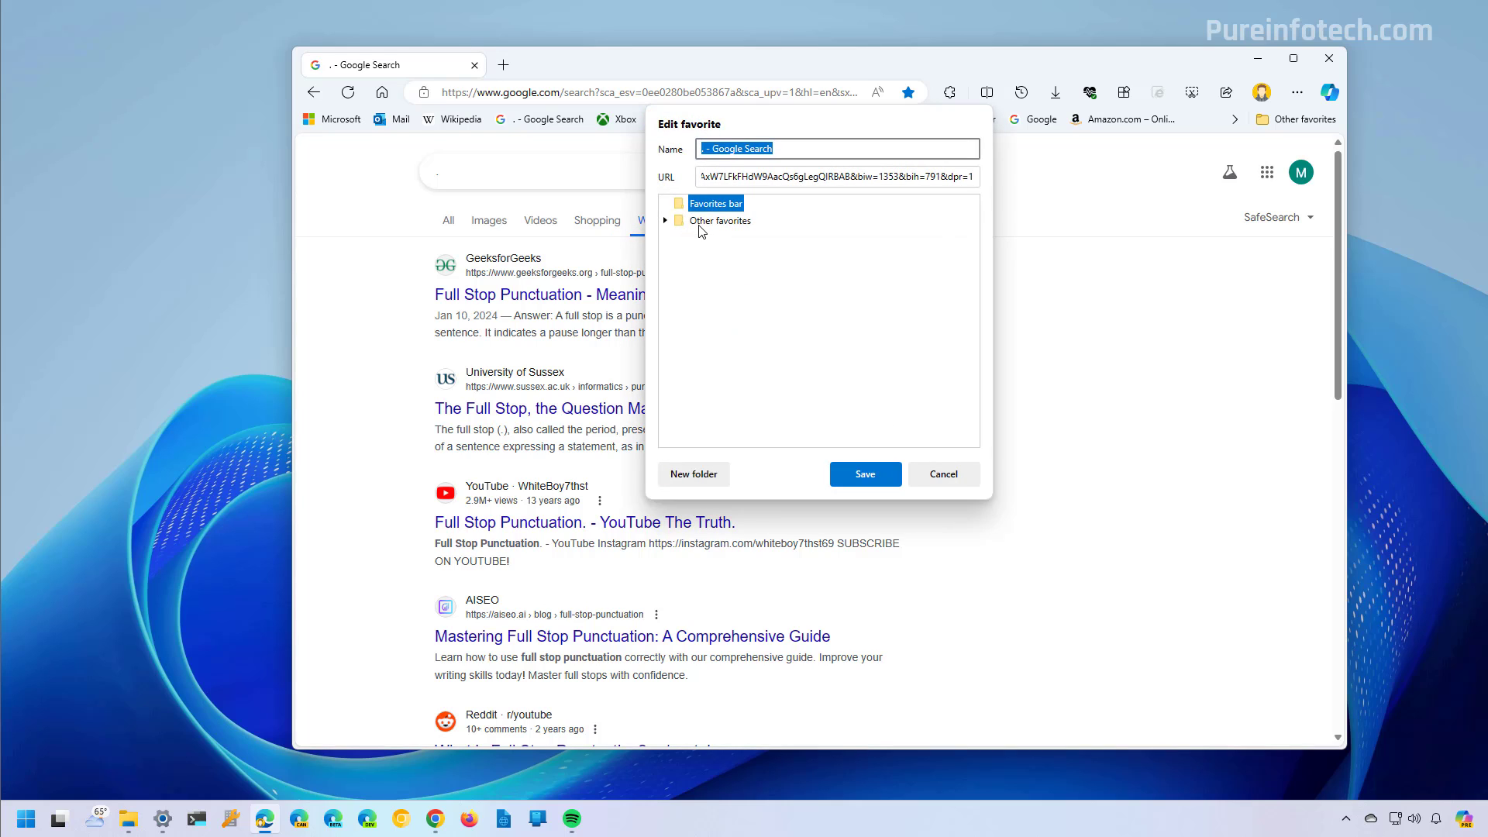
key("BackSpace")
type("Google Web")
left_click(866, 474)
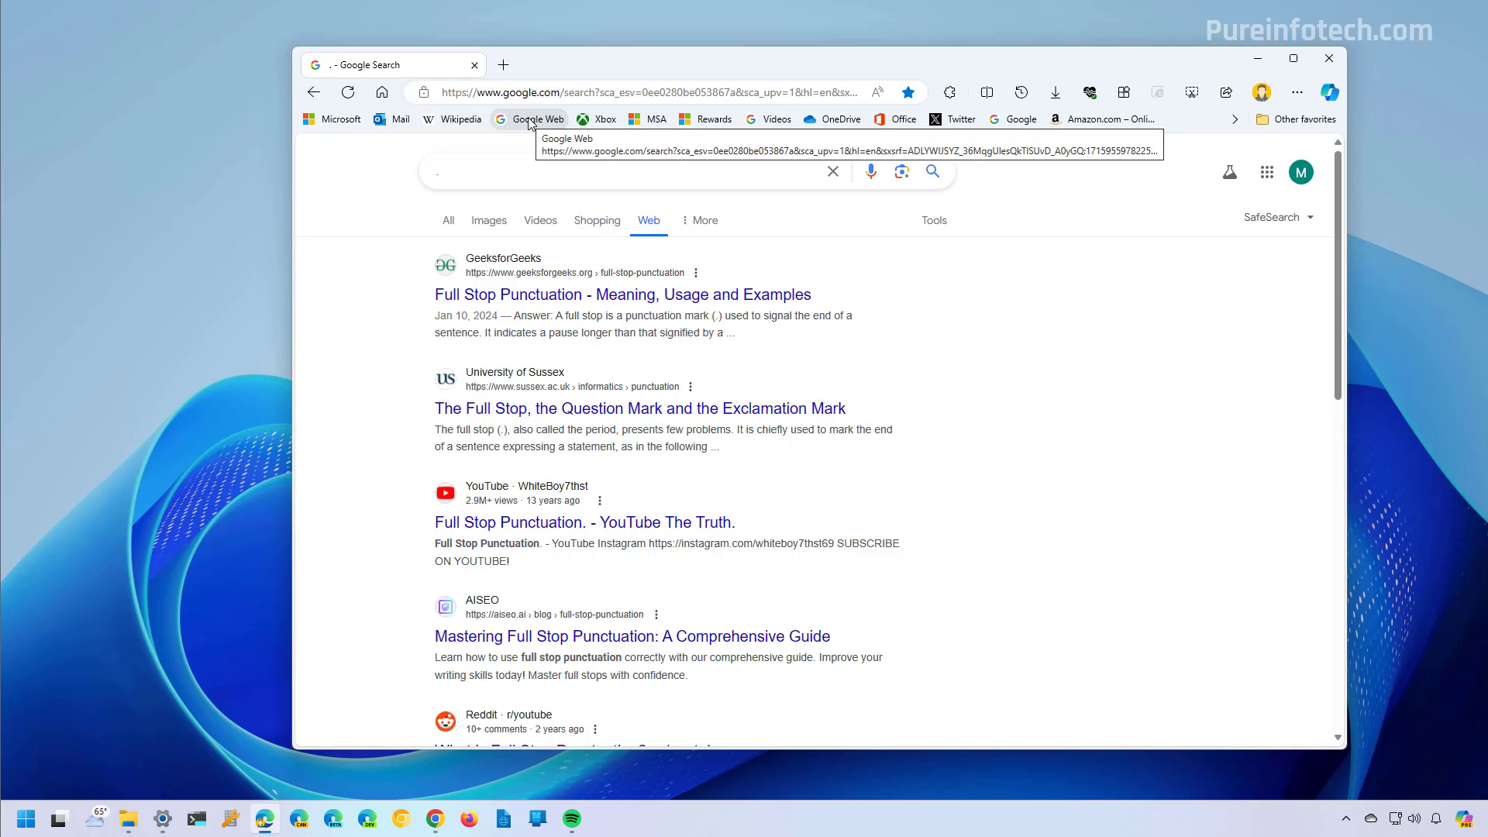
left_click(498, 172)
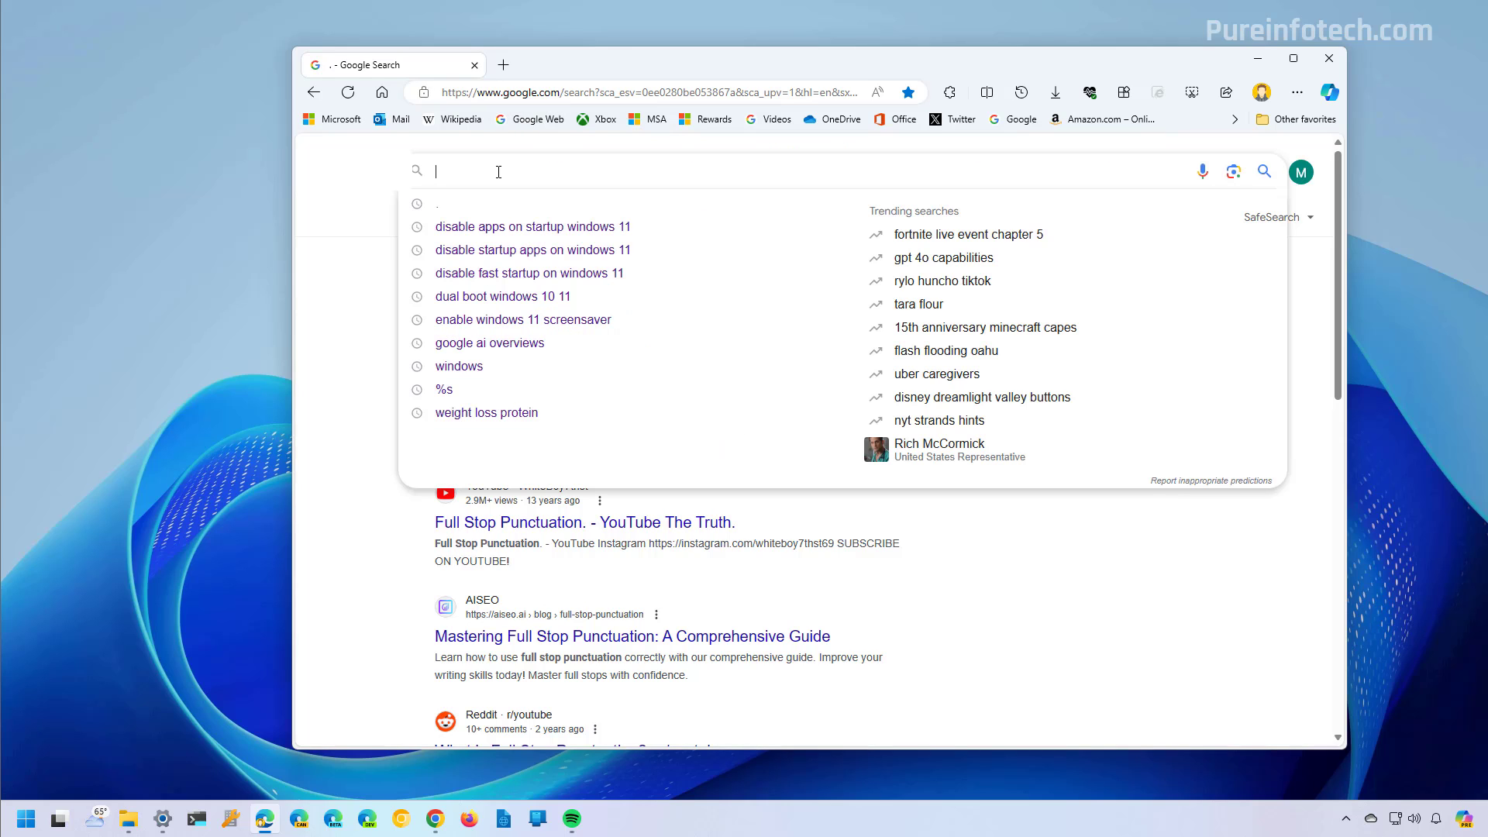
left_click(523, 319)
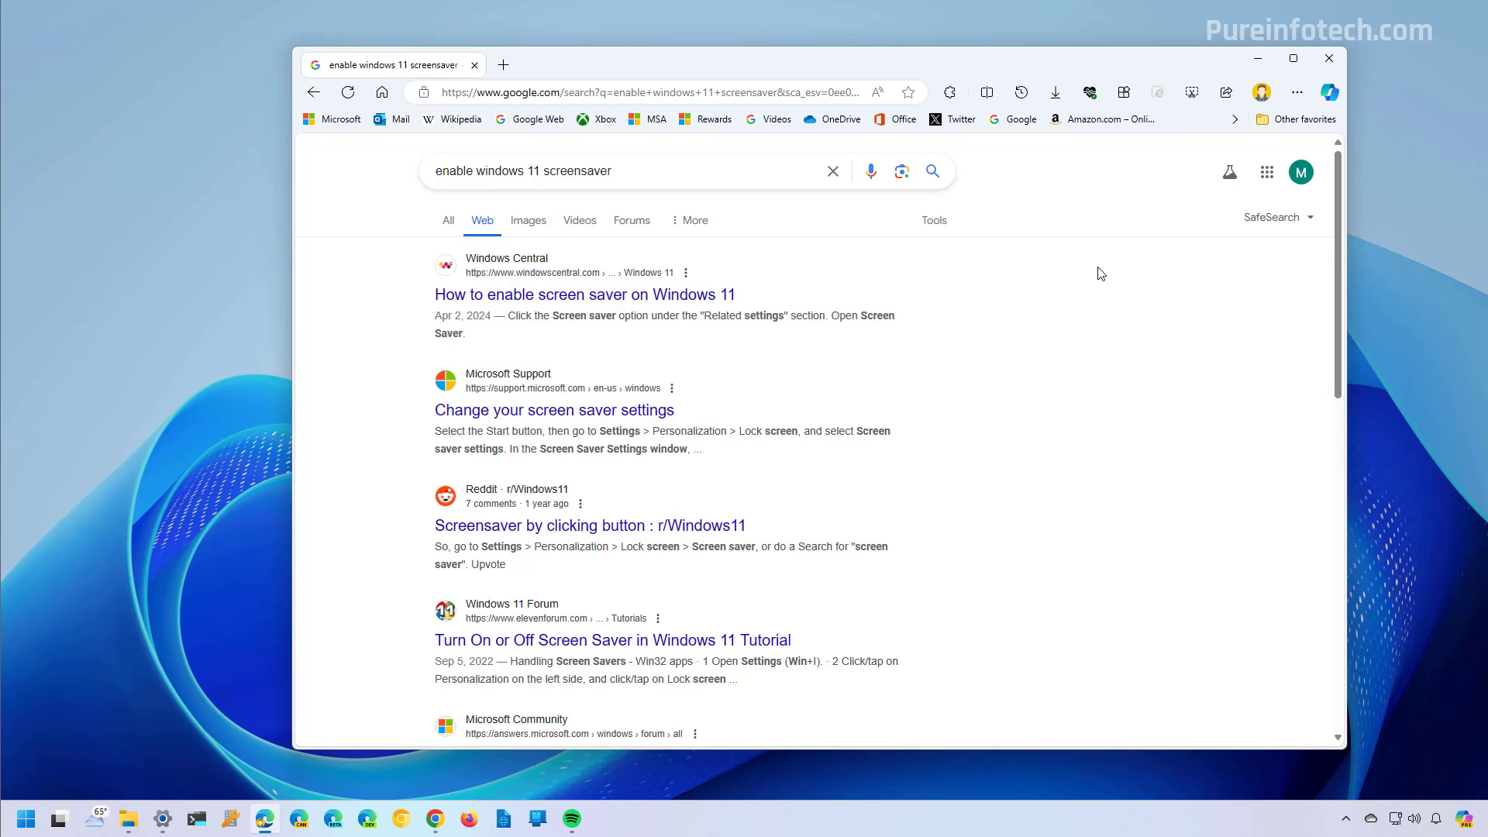
Show the bare desktop with Win+D, hiding the Edge window.
key("super+d")
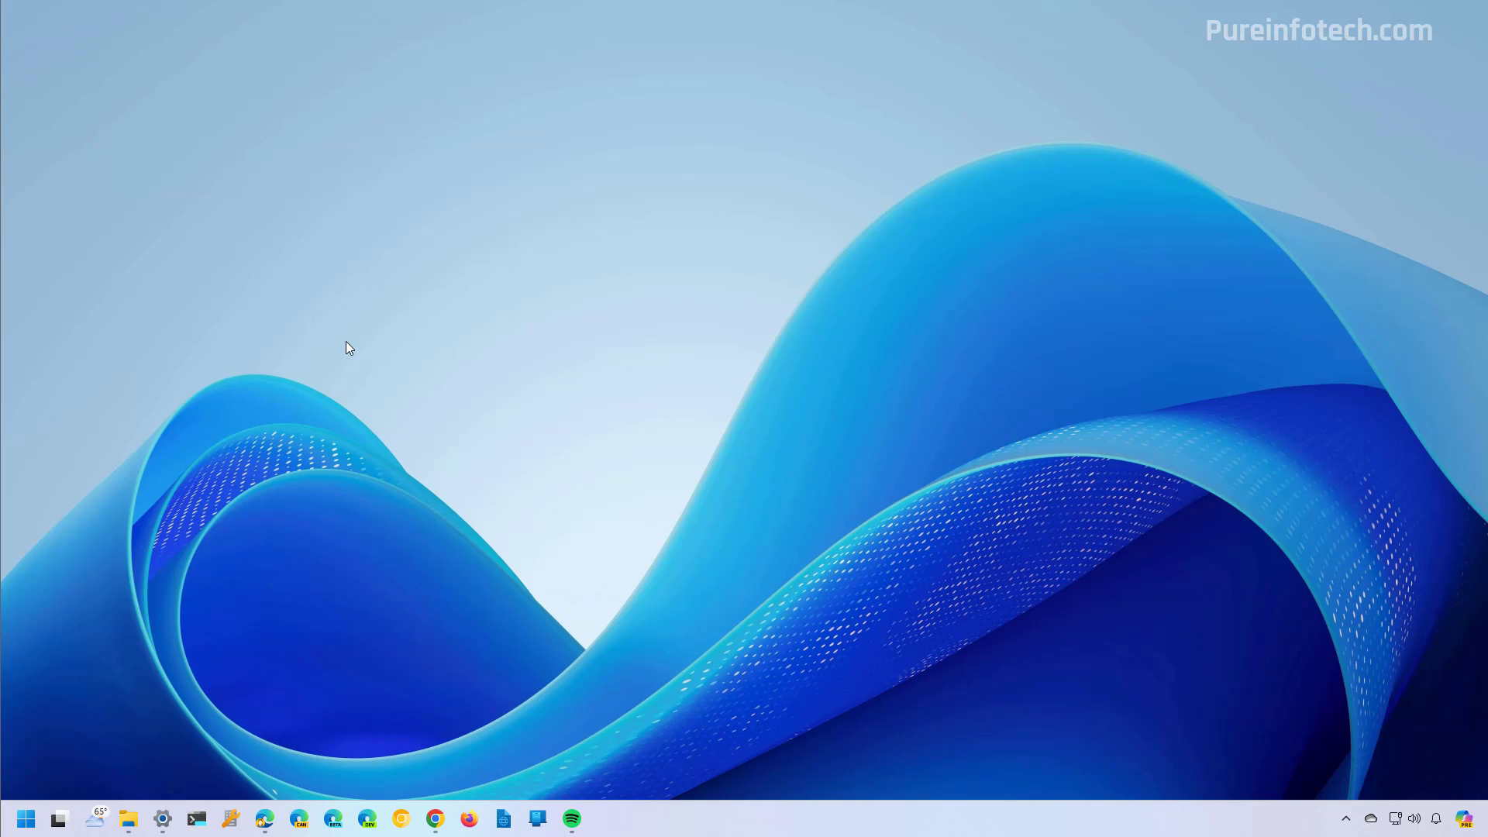